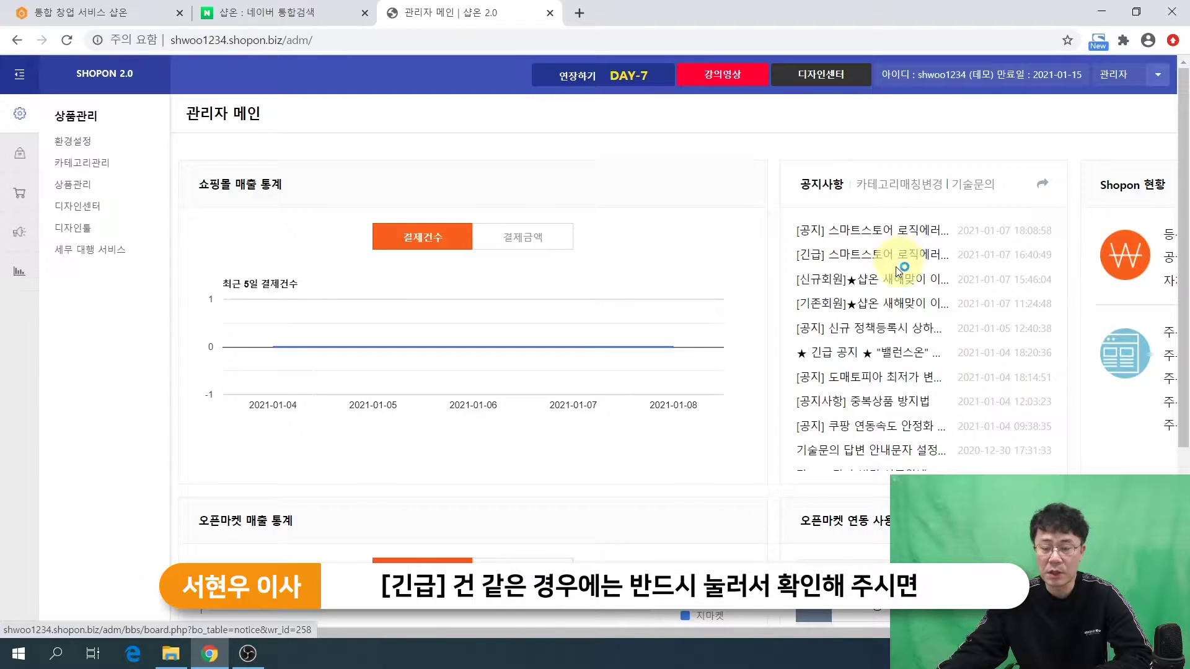
Look over the registered product and order figures under Shopon 현황 on the admin main page.
left_click_drag(843, 633, 1035, 634)
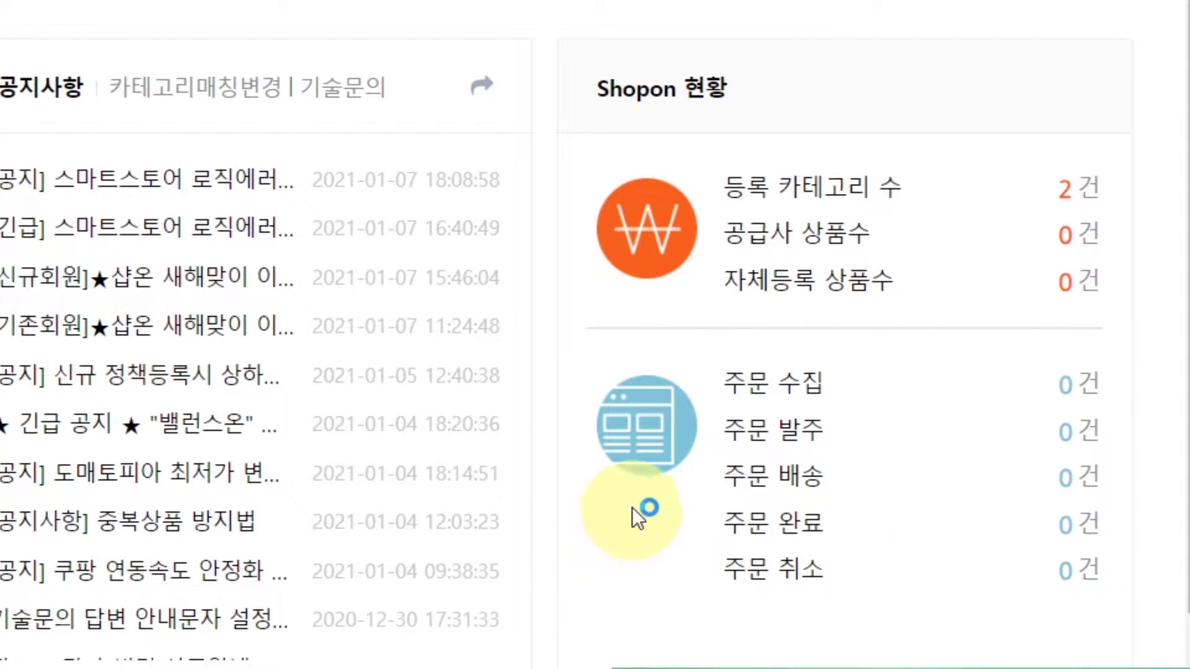
scroll(506, 614, "down", 4)
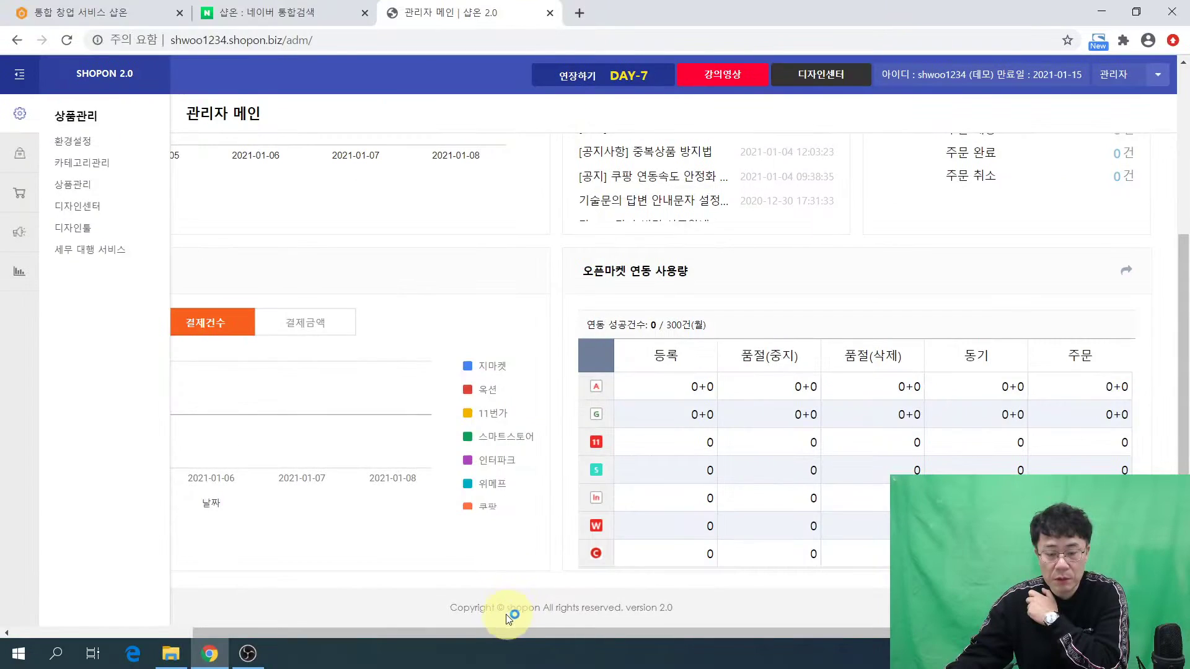
Compare the 결제건수 and 결제금액 views of the 오픈마켓 매출 통계 chart, ending on 결제건수.
left_click_drag(503, 633, 306, 611)
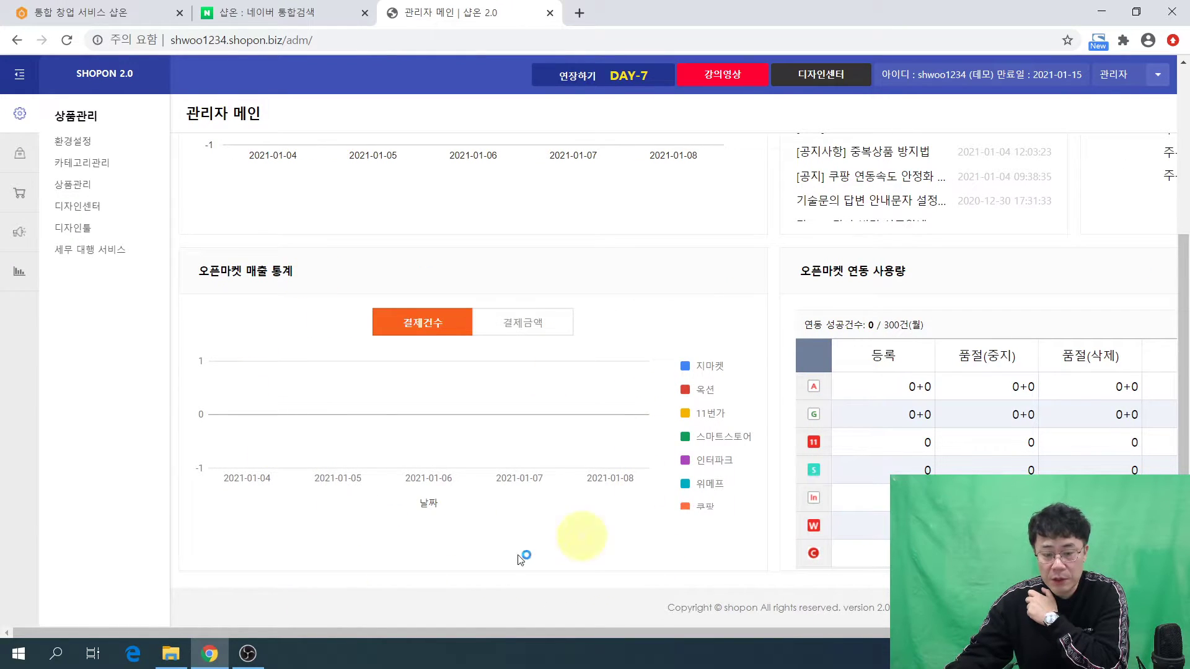
left_click(526, 330)
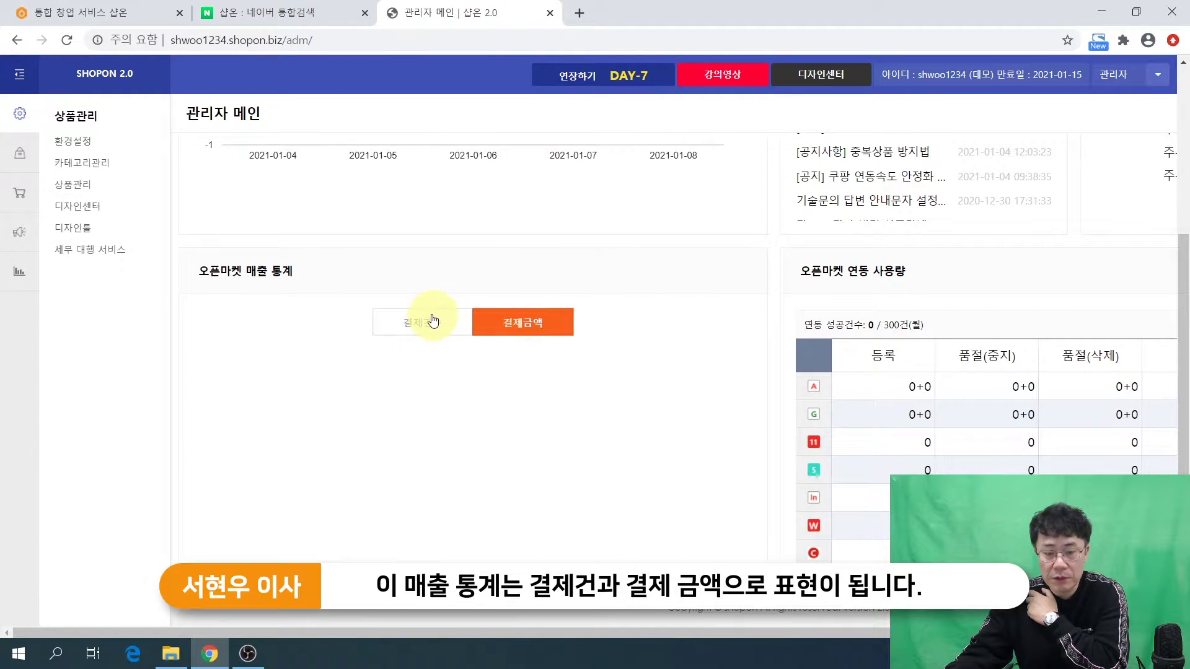
left_click(431, 321)
left_click(524, 330)
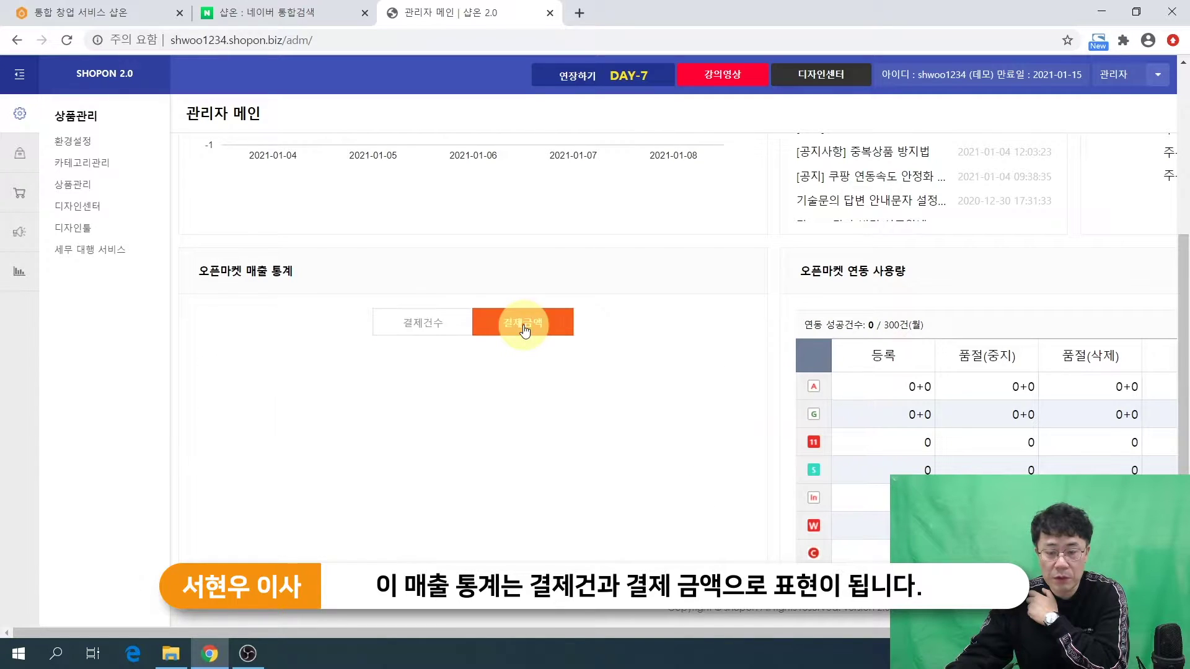
left_click(414, 322)
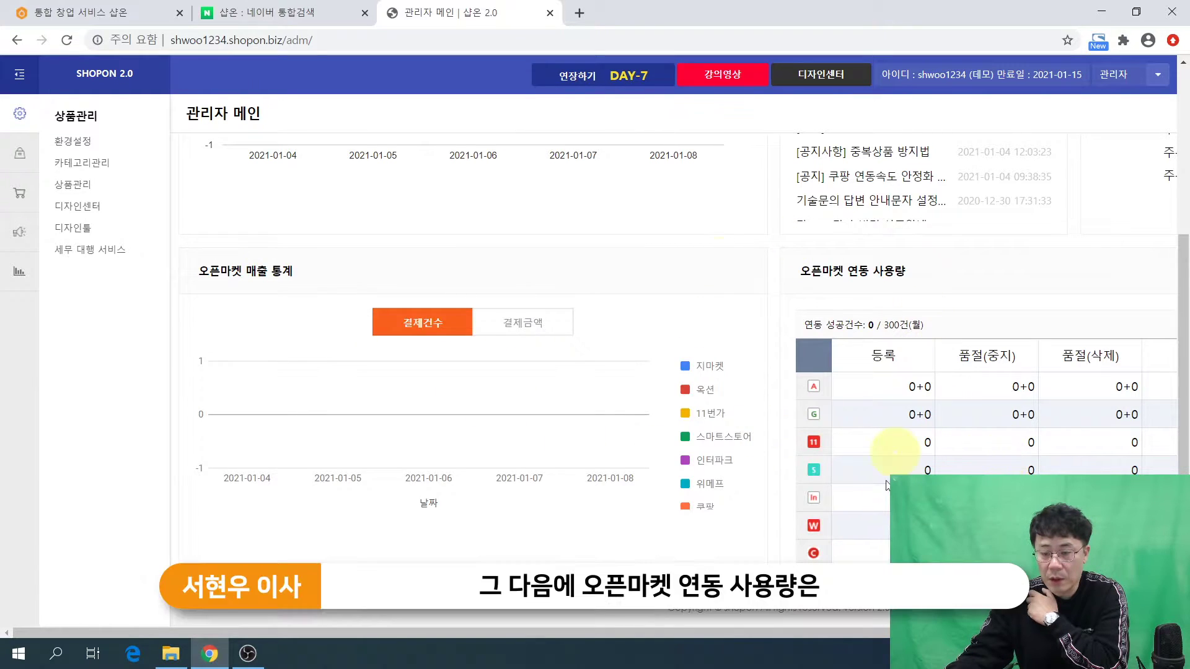
Examine the 오픈마켓 연동 사용량 table on the admin main page, including its 동기 and 주문 columns.
left_click_drag(797, 633, 883, 626)
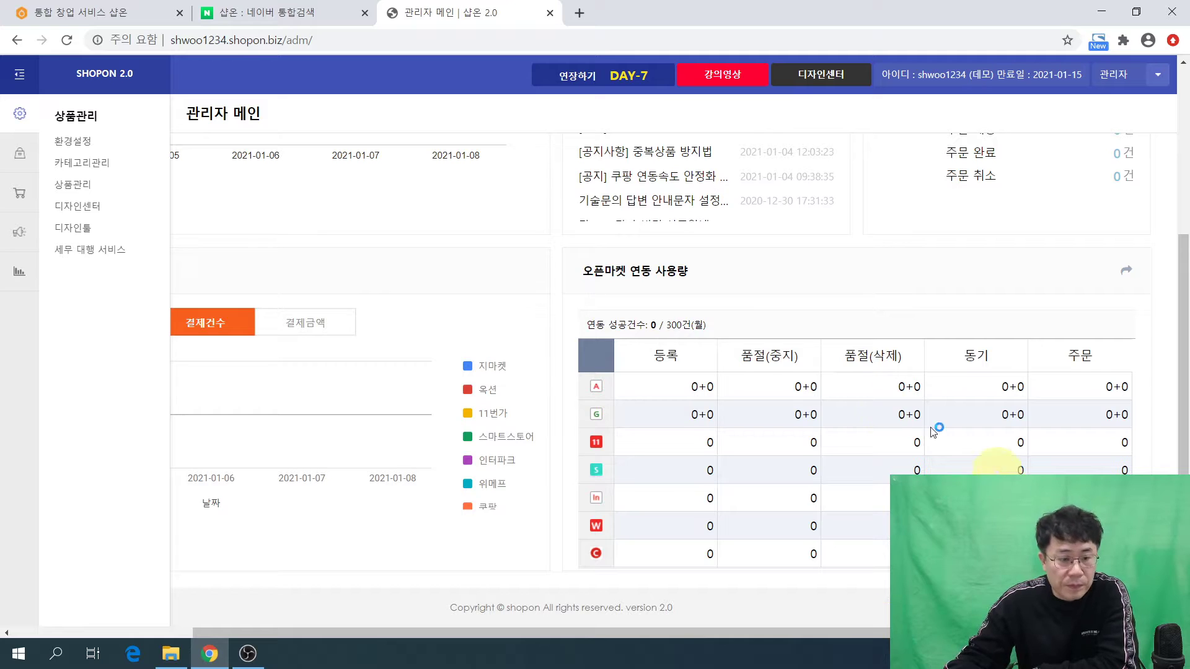
left_click_drag(488, 638, 229, 606)
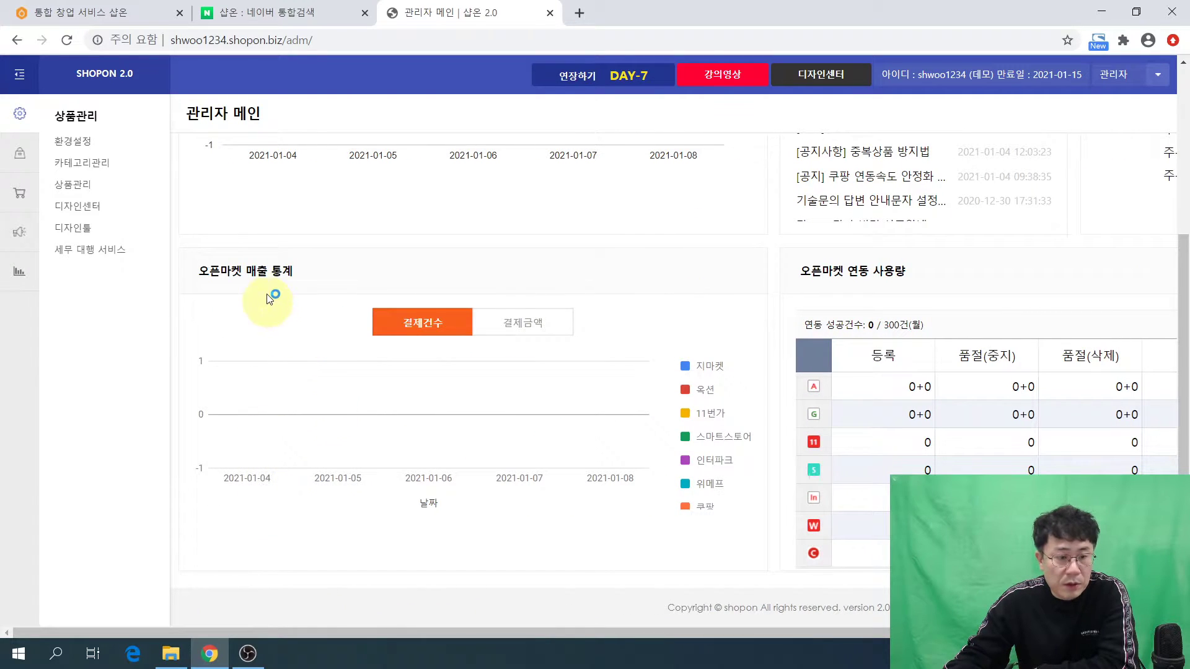
scroll(266, 293, "up", 1)
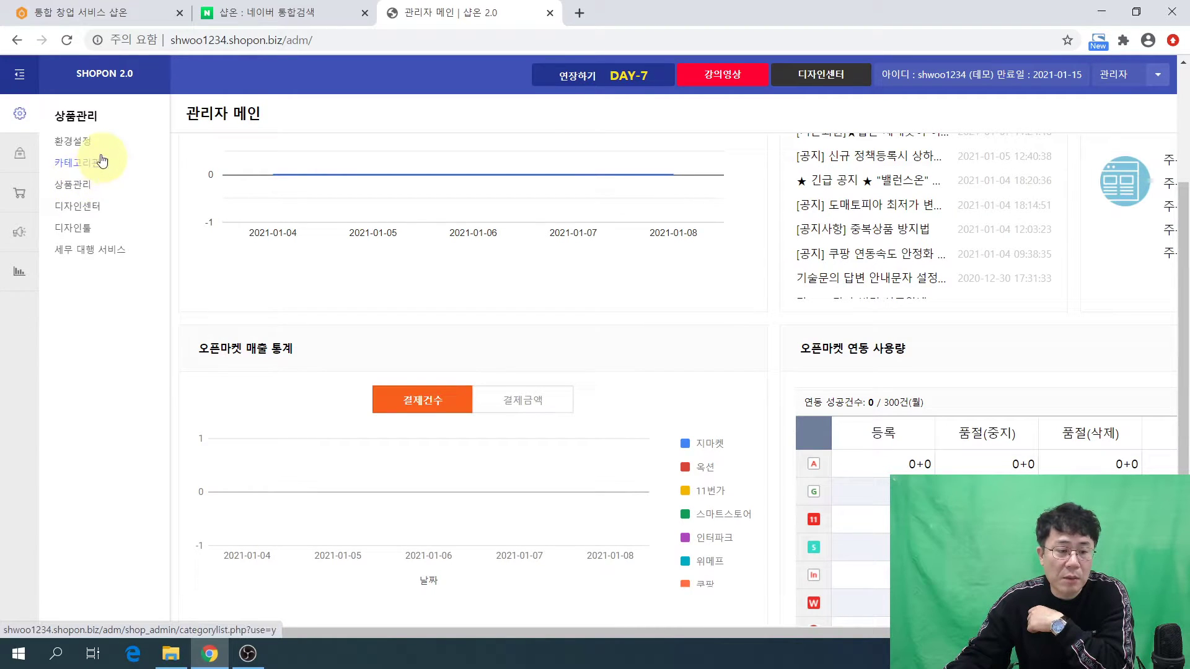
Open the 환경설정 page and its 환경설정법 guide presentation.
left_click(77, 149)
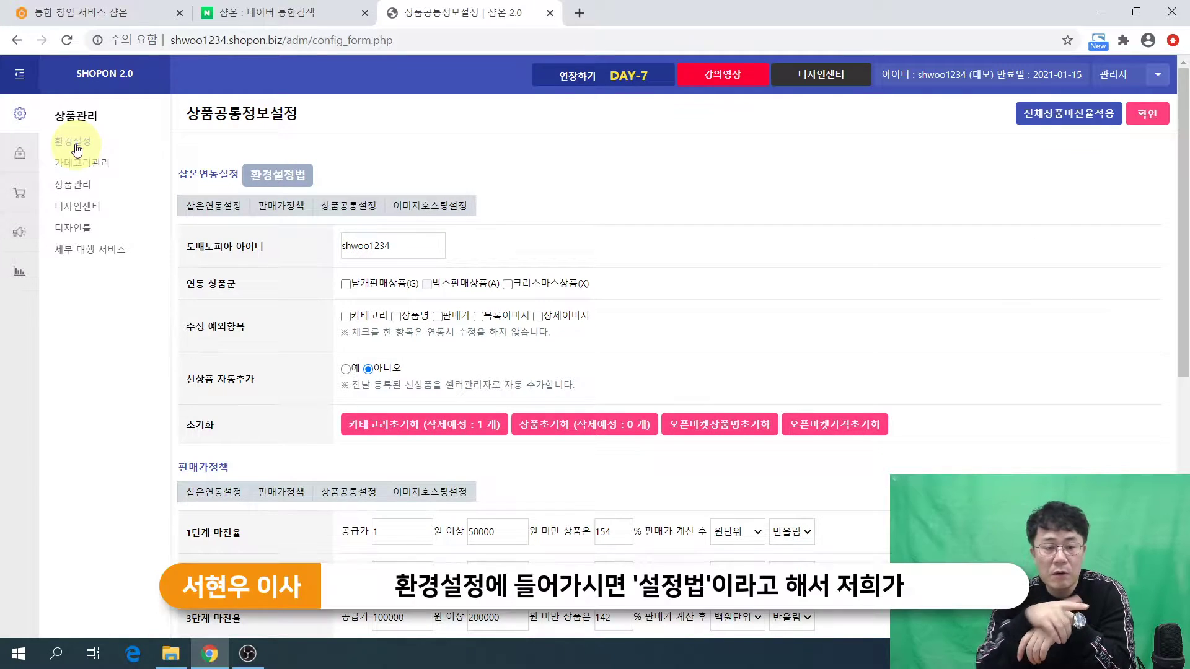
left_click(290, 176)
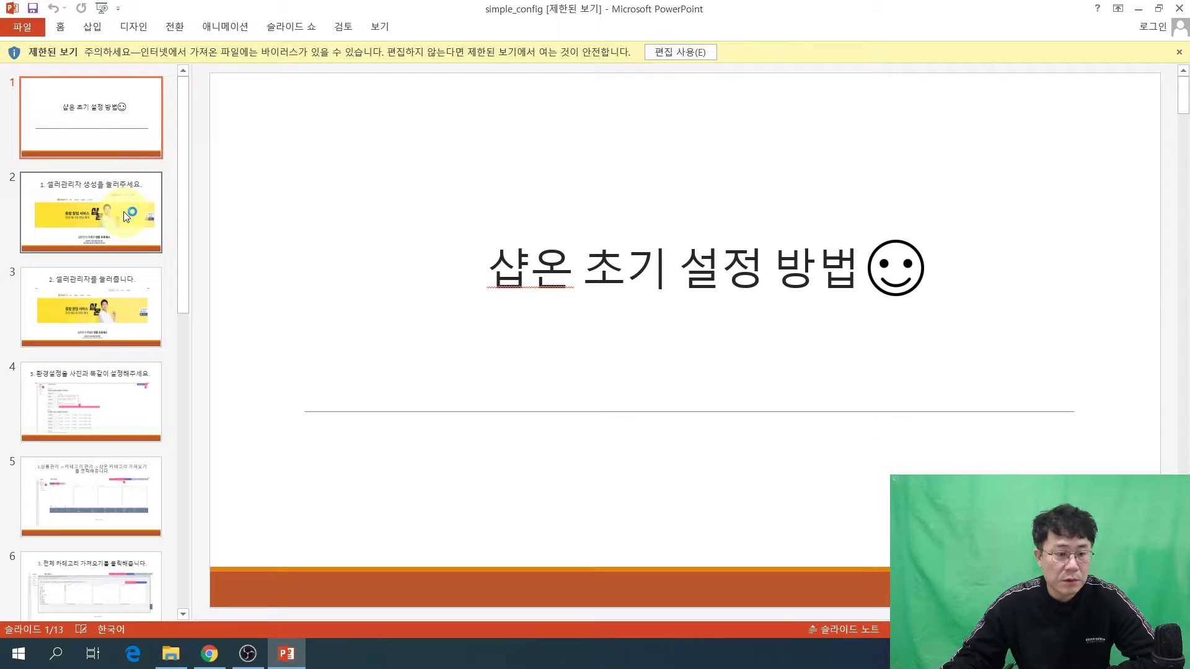
Look through the first setup instructions in the simple_config presentation, from 셀러관리자 생성 to the 환경설정 slide.
left_click(124, 211)
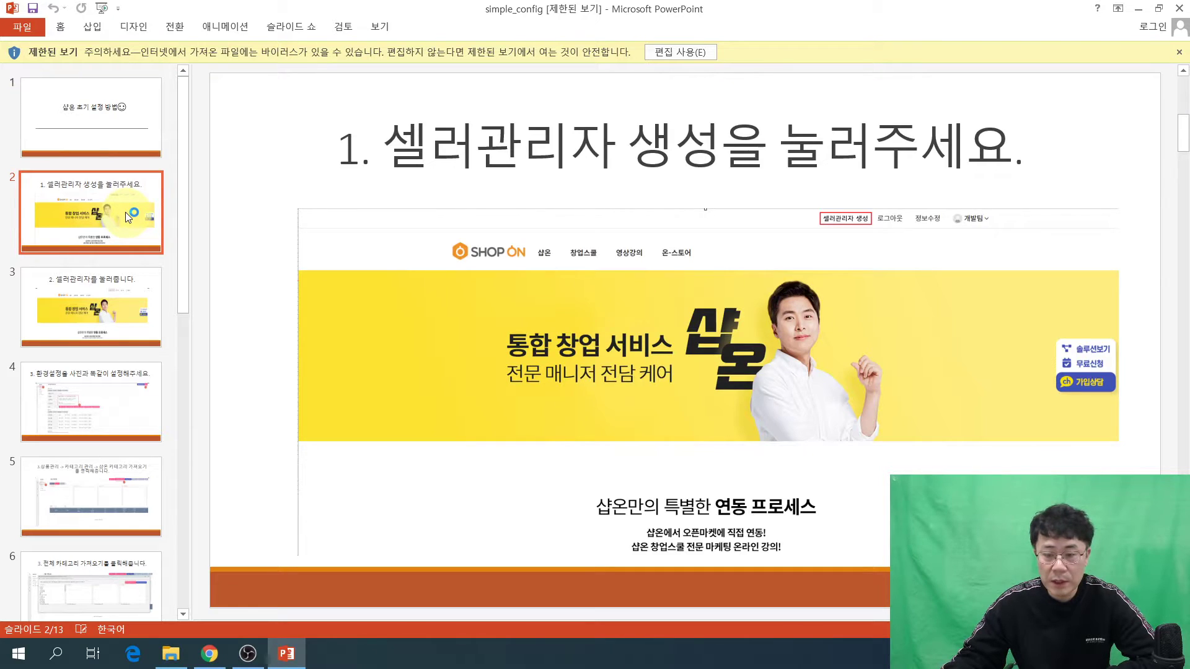
left_click(108, 127)
left_click(113, 194)
left_click(111, 289)
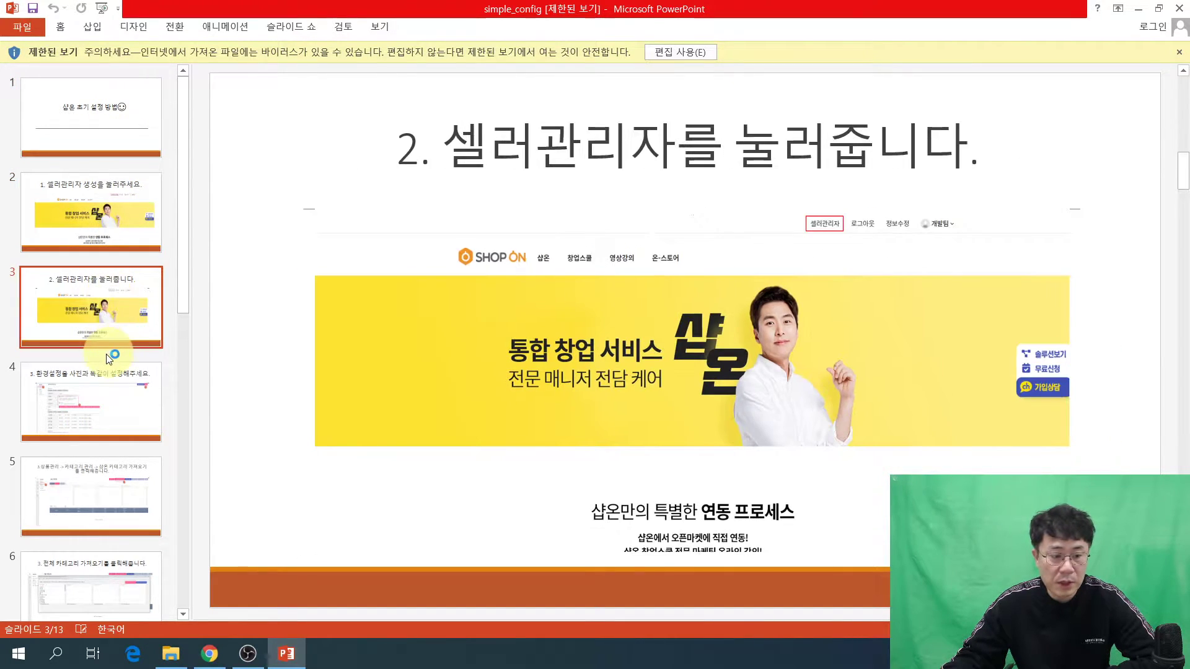
left_click(94, 374)
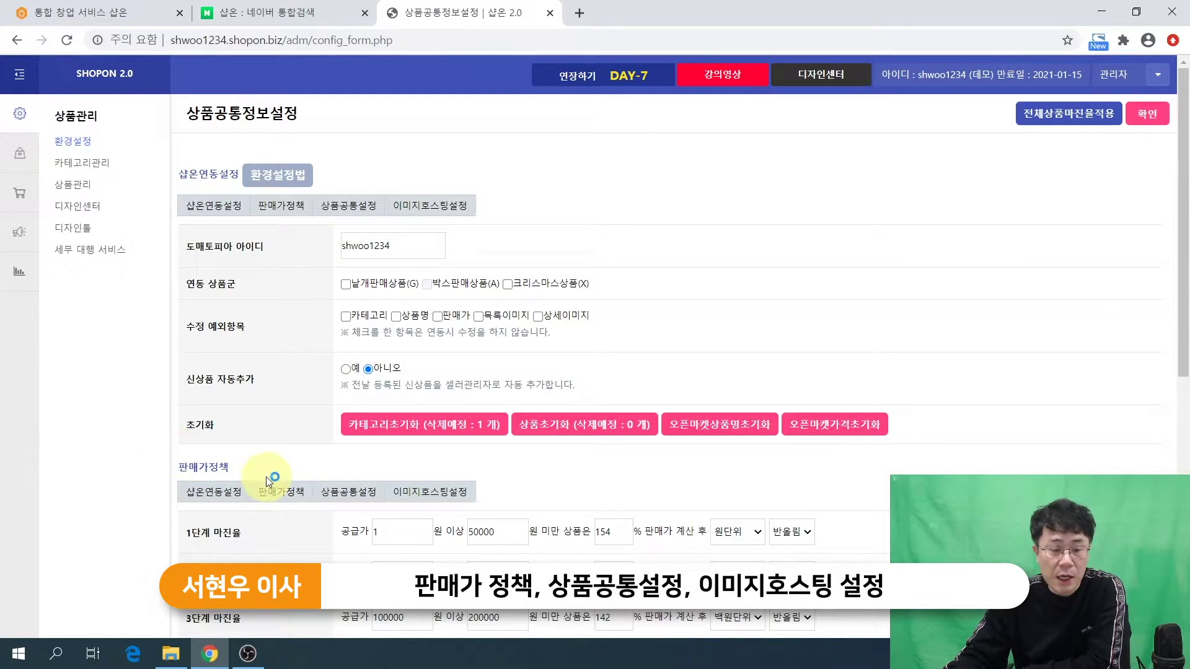
Look over the 판매가정책, 상품공통설정 and 이미지호스팅설정 sections of the 상품공통정보설정 page.
scroll(276, 461, "down", 5)
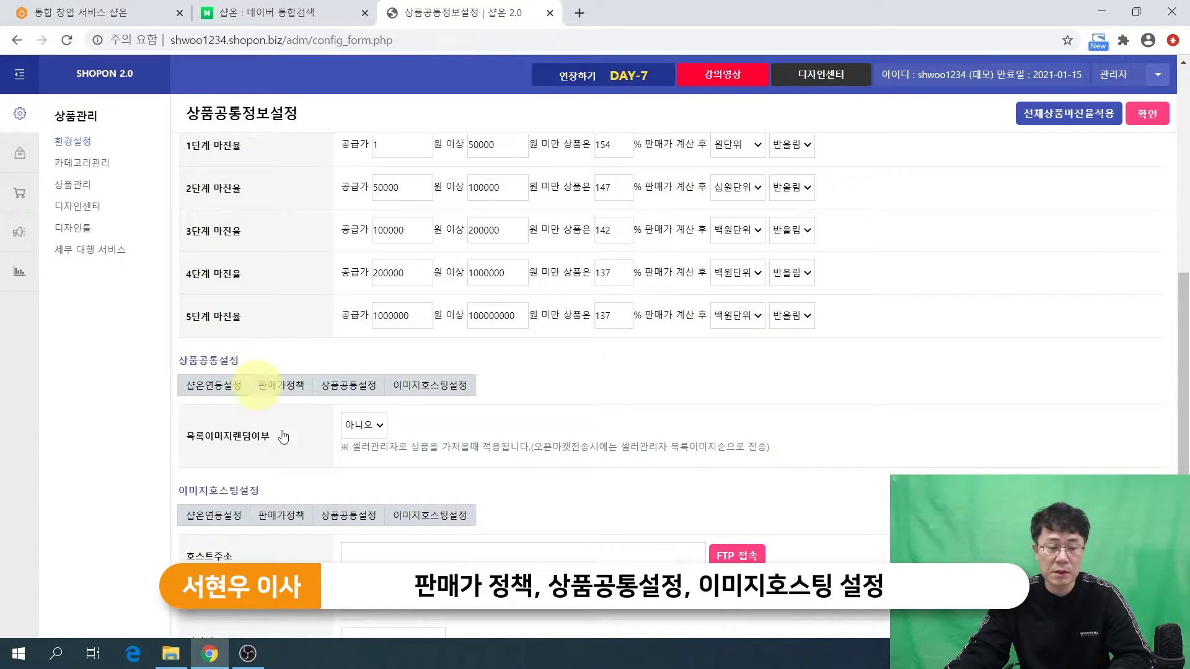
left_click(308, 528)
scroll(313, 518, "up", 4)
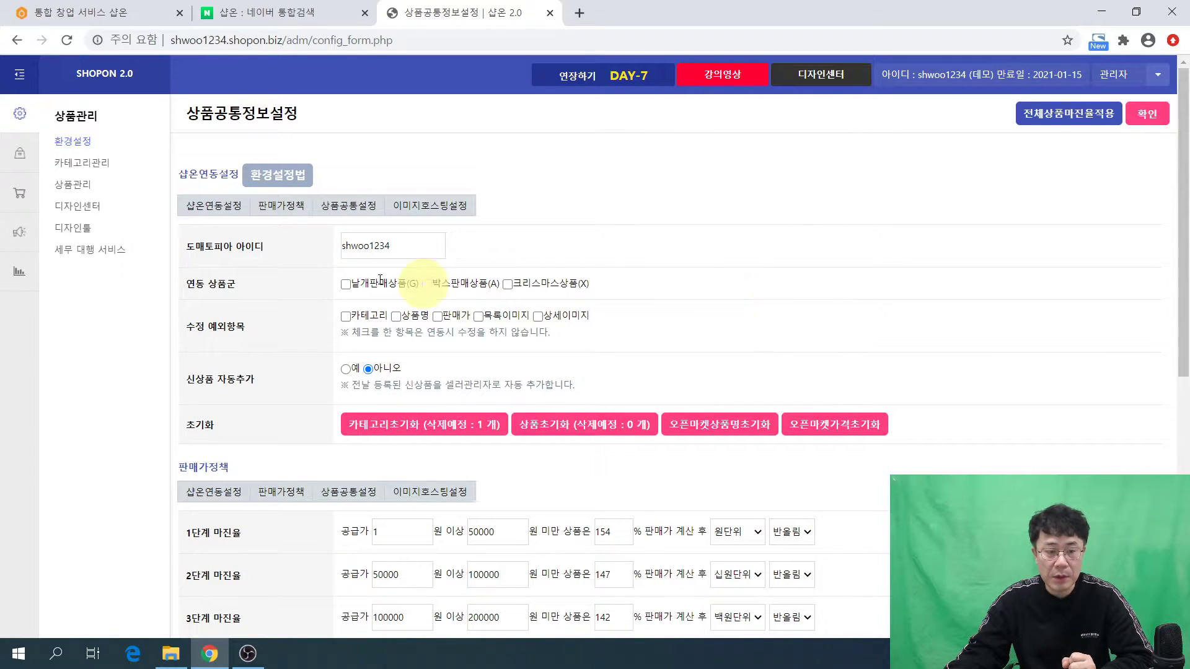
Highlight the 도매토피아 아이디 value and switch the navigation to the 게시판관리 section containing 기술문의.
triple_click(292, 250)
left_click_drag(401, 251, 340, 250)
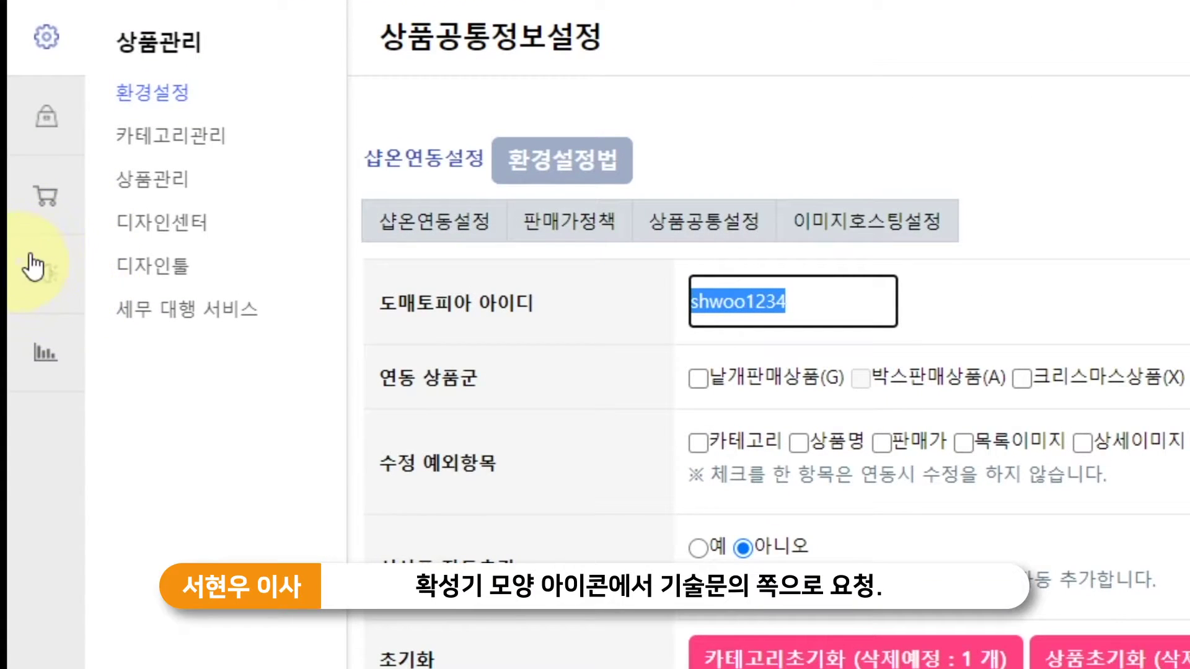
left_click(41, 276)
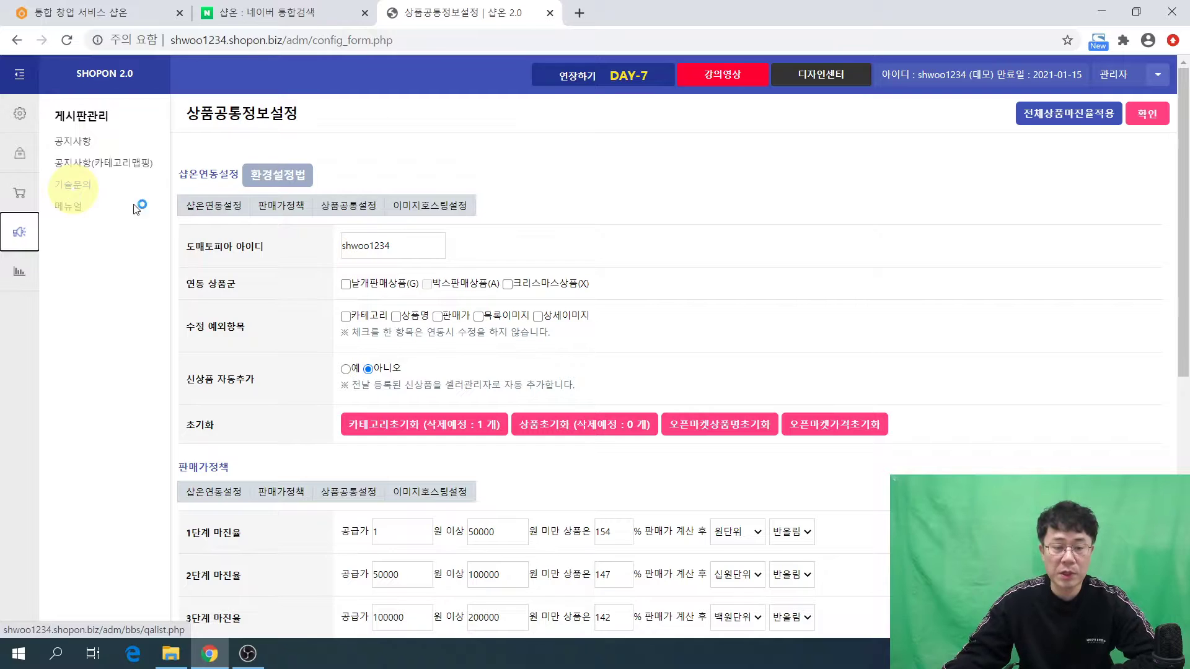
left_click(415, 248)
left_click_drag(415, 248, 316, 241)
left_click(685, 254)
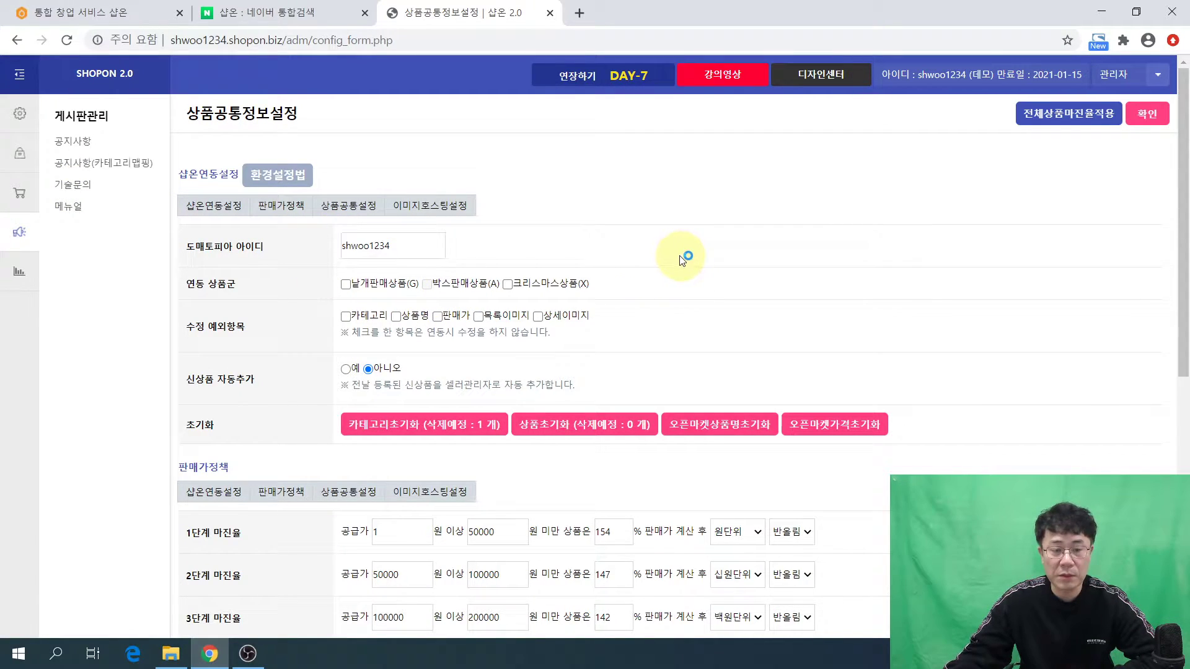
left_click_drag(434, 246, 308, 241)
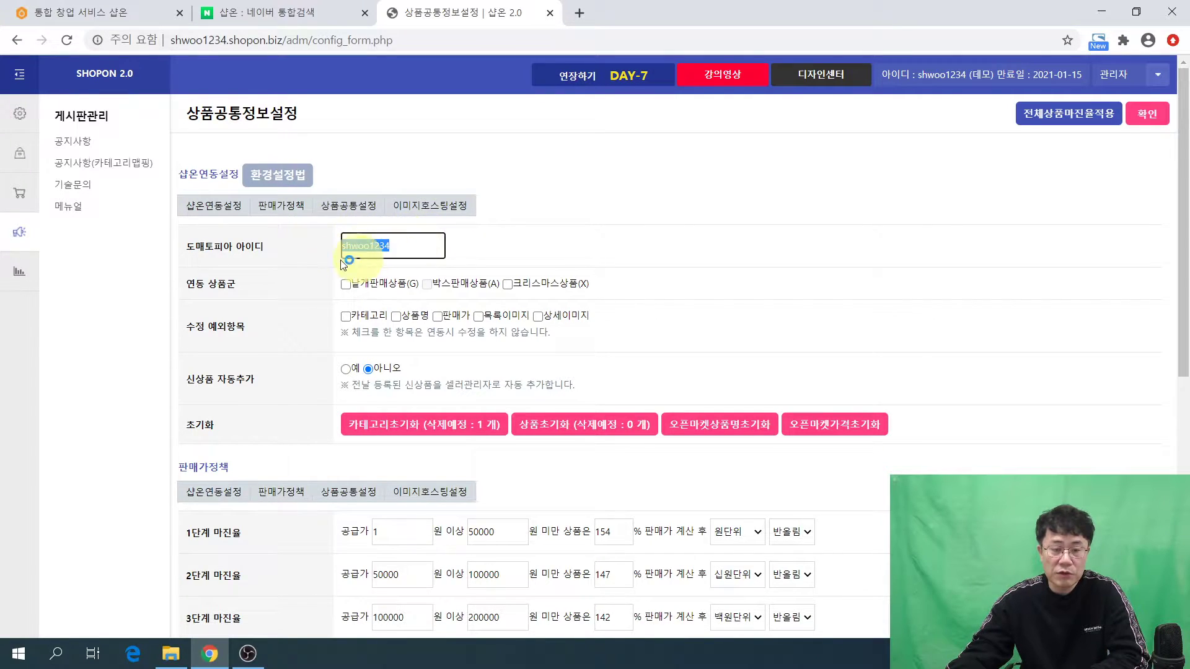
left_click(607, 217)
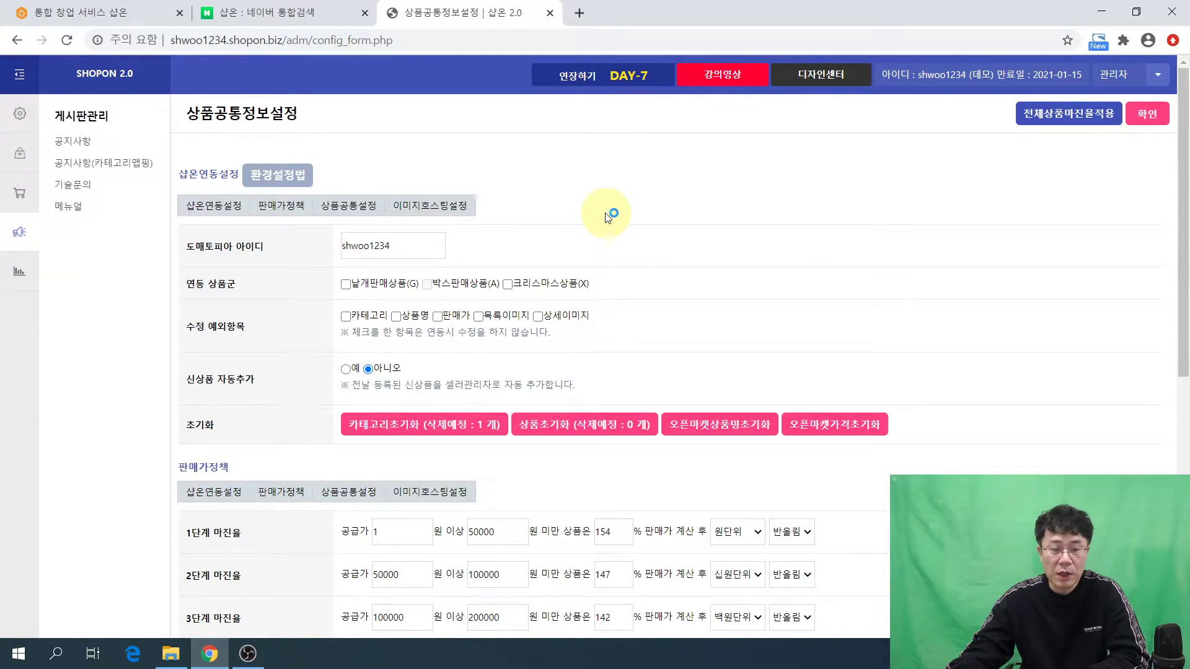
Enable 낱개판매상품(G) and 크리스마스상품(X) as the 연동 상품군.
triple_click(237, 288)
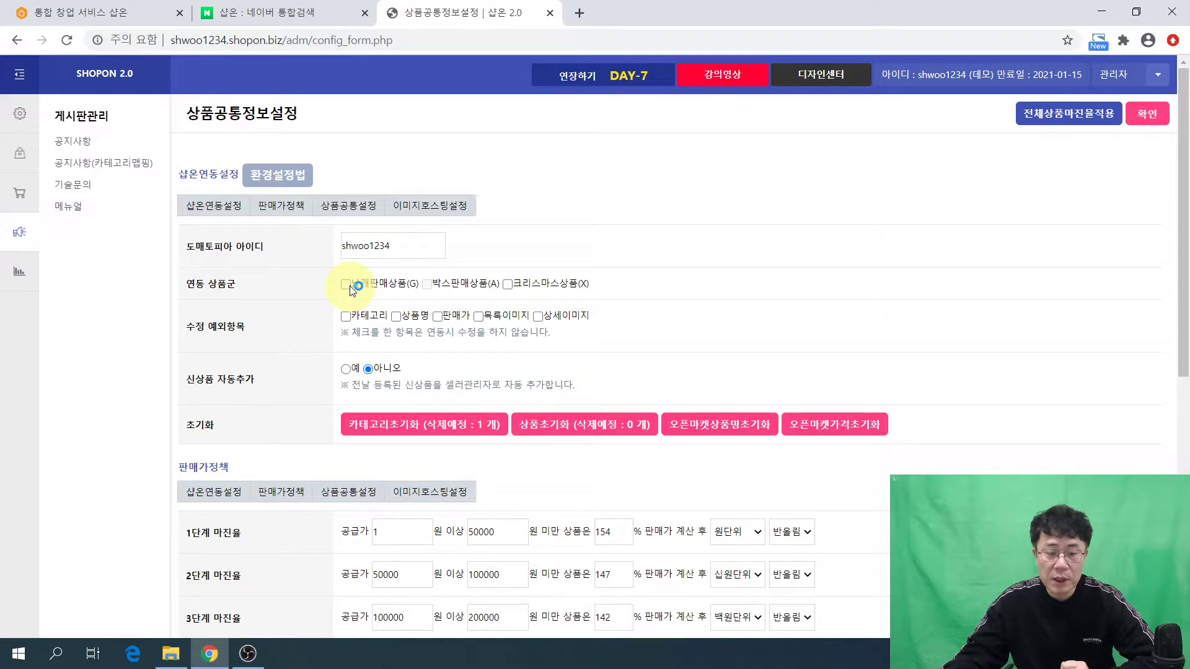
left_click(347, 285)
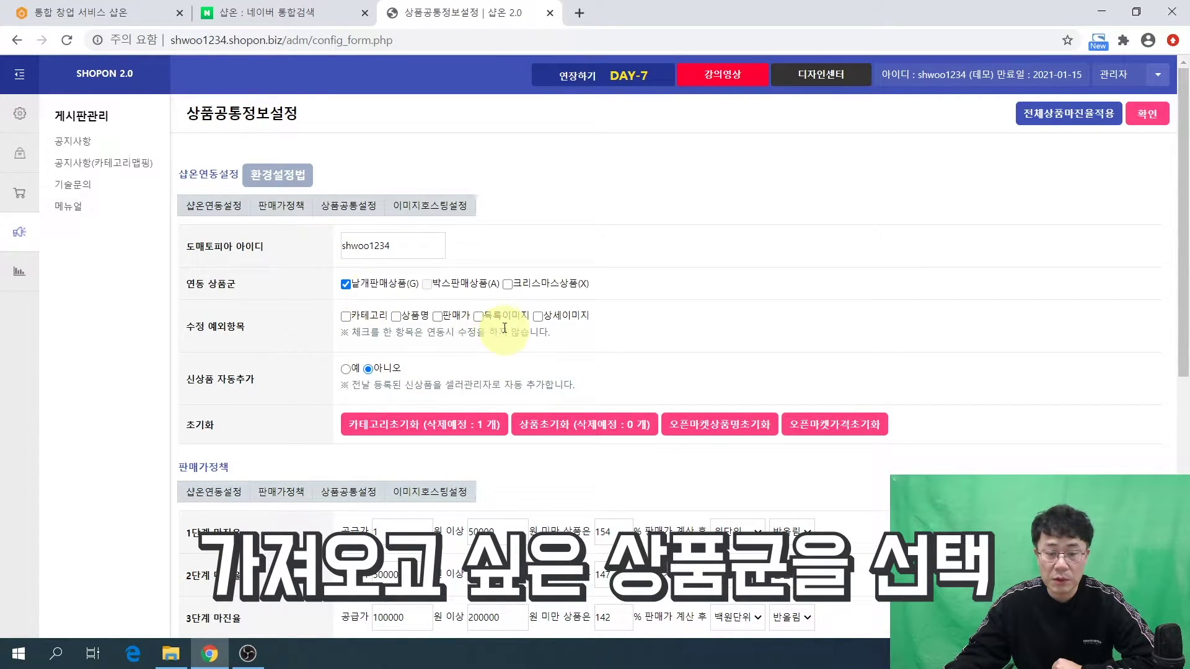
left_click(507, 285)
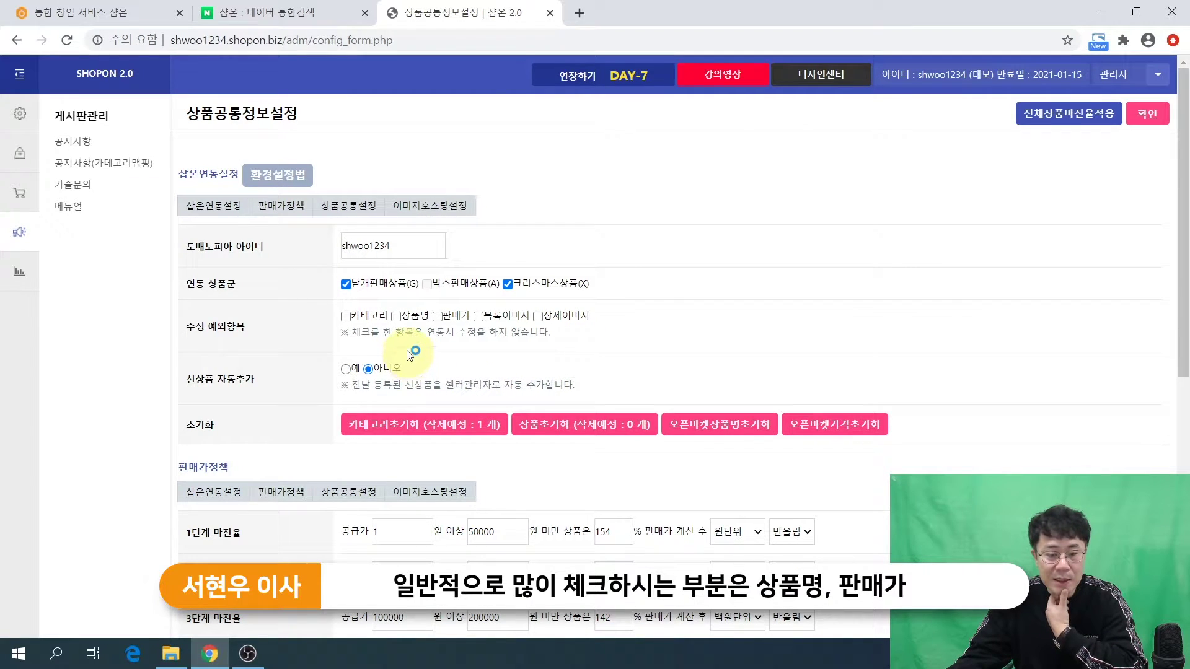
left_click(406, 319)
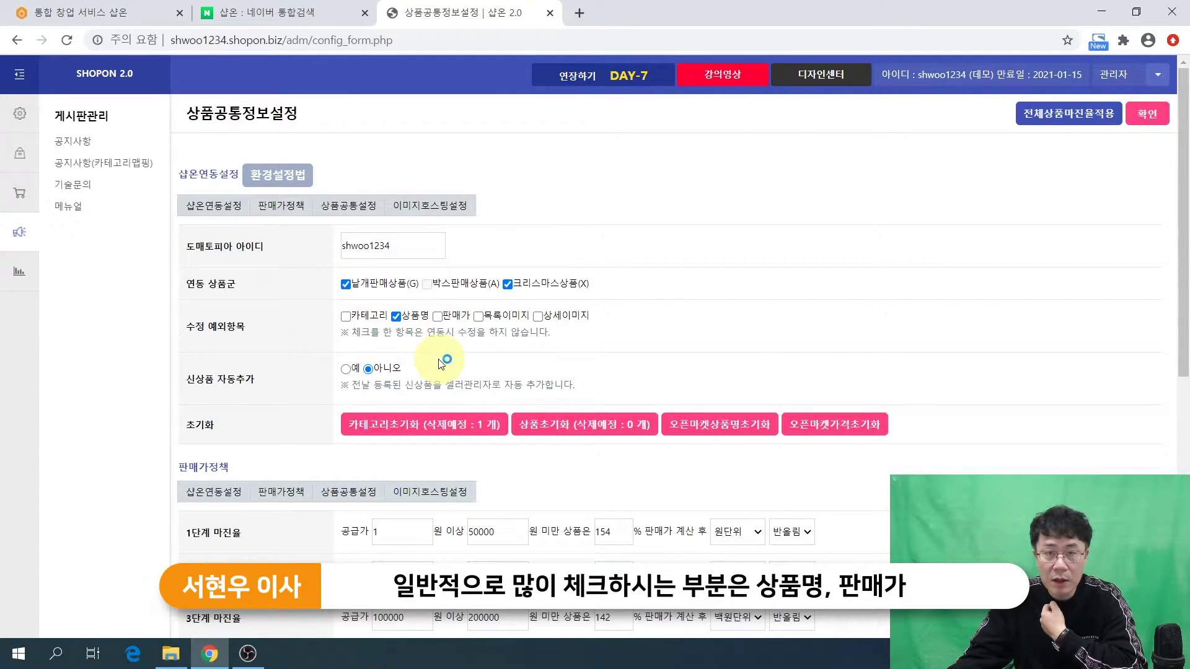
left_click(438, 318)
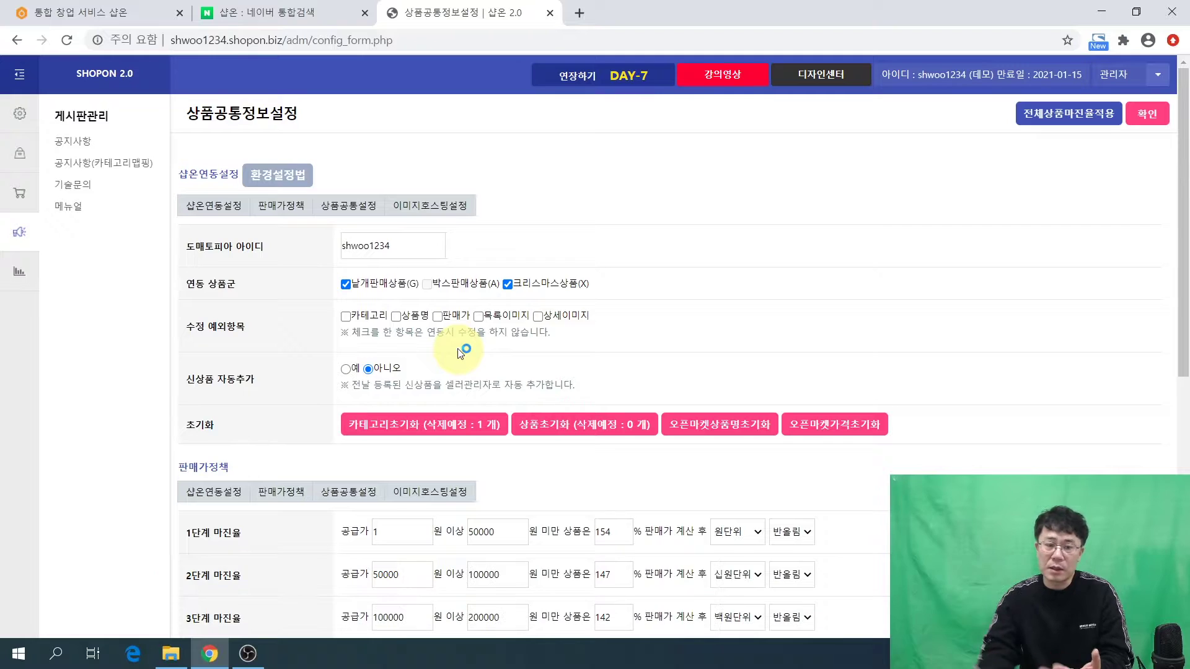
left_click(397, 318)
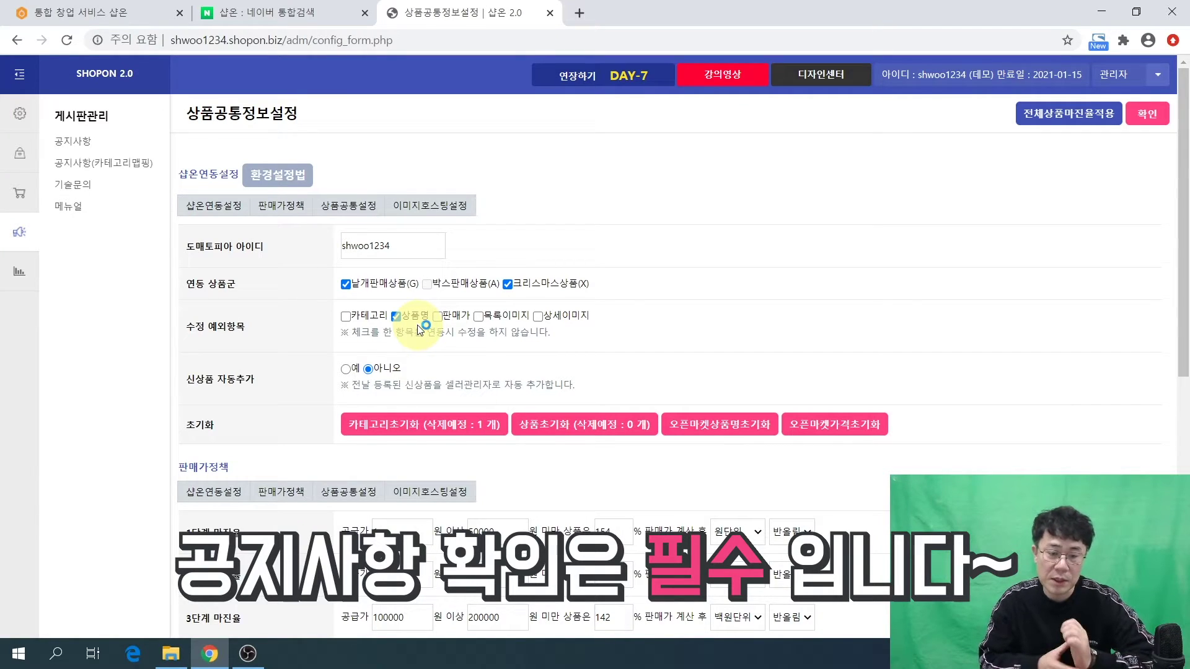
left_click(418, 327)
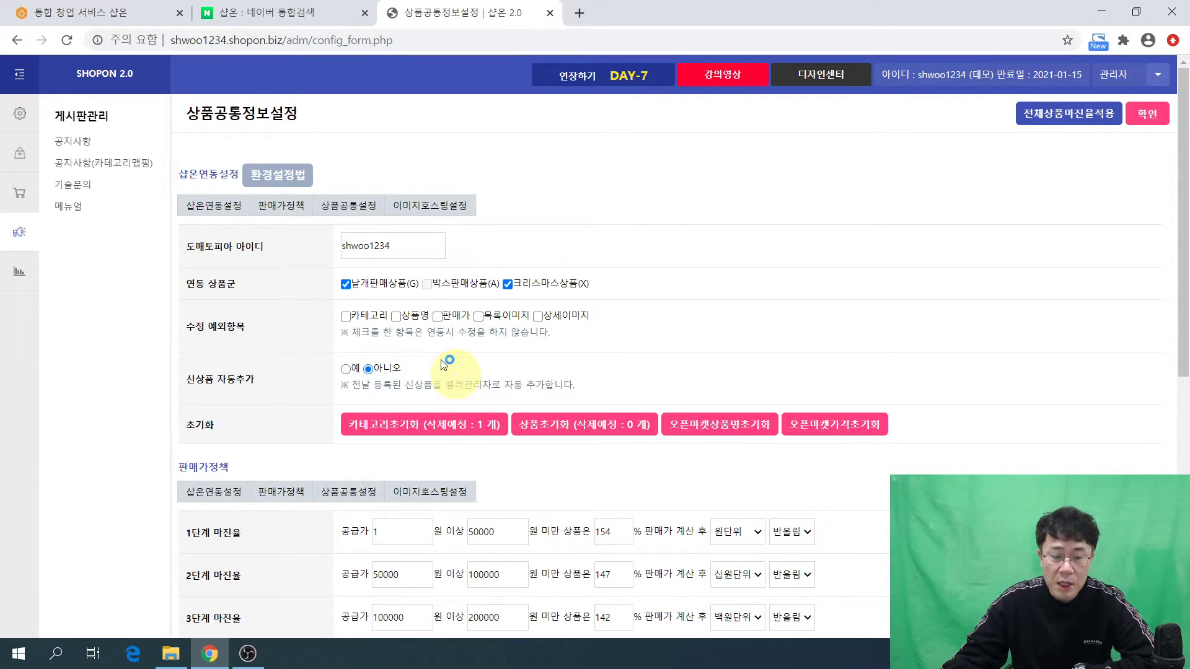
left_click(444, 318)
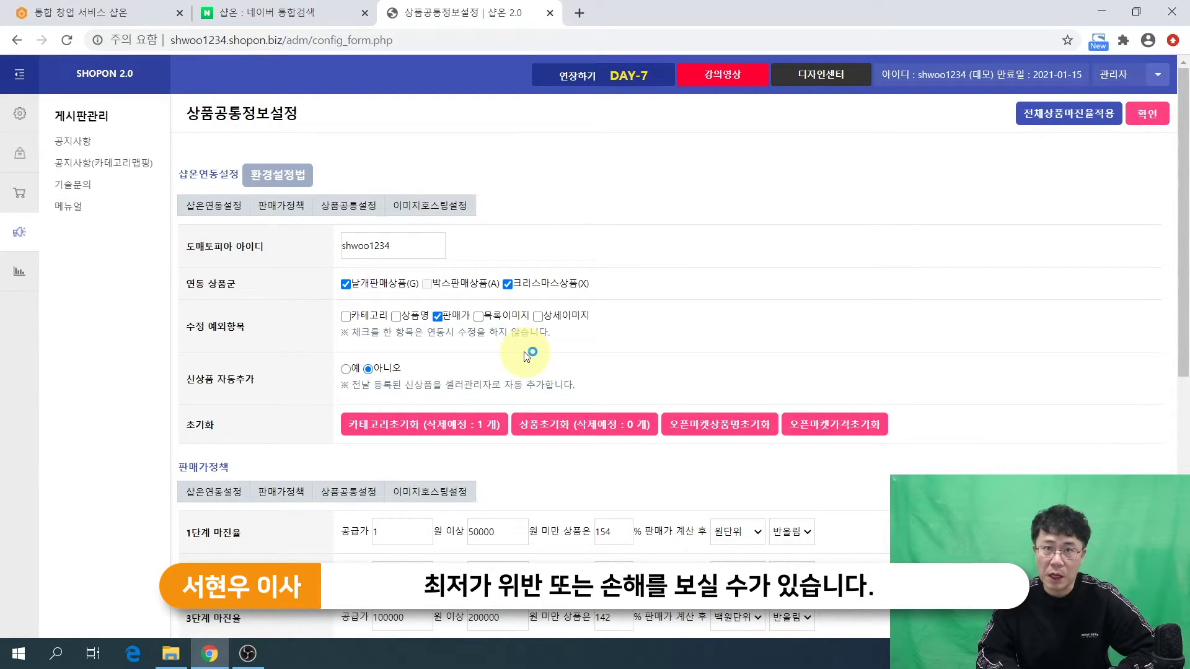
left_click(440, 317)
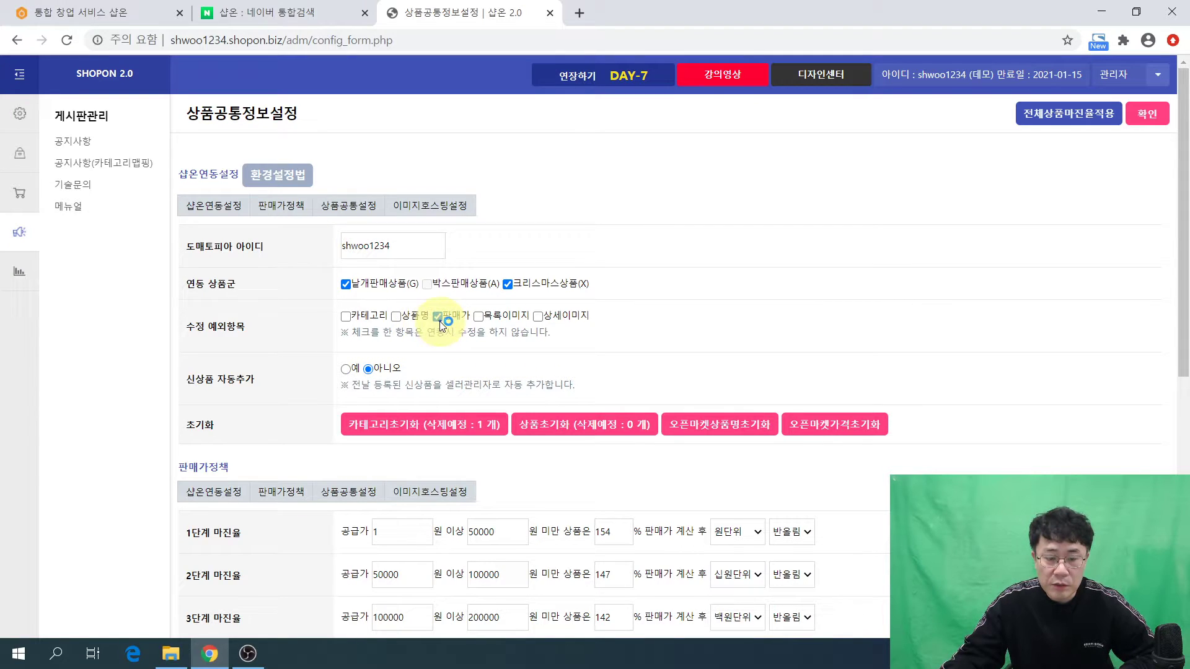
left_click(446, 325)
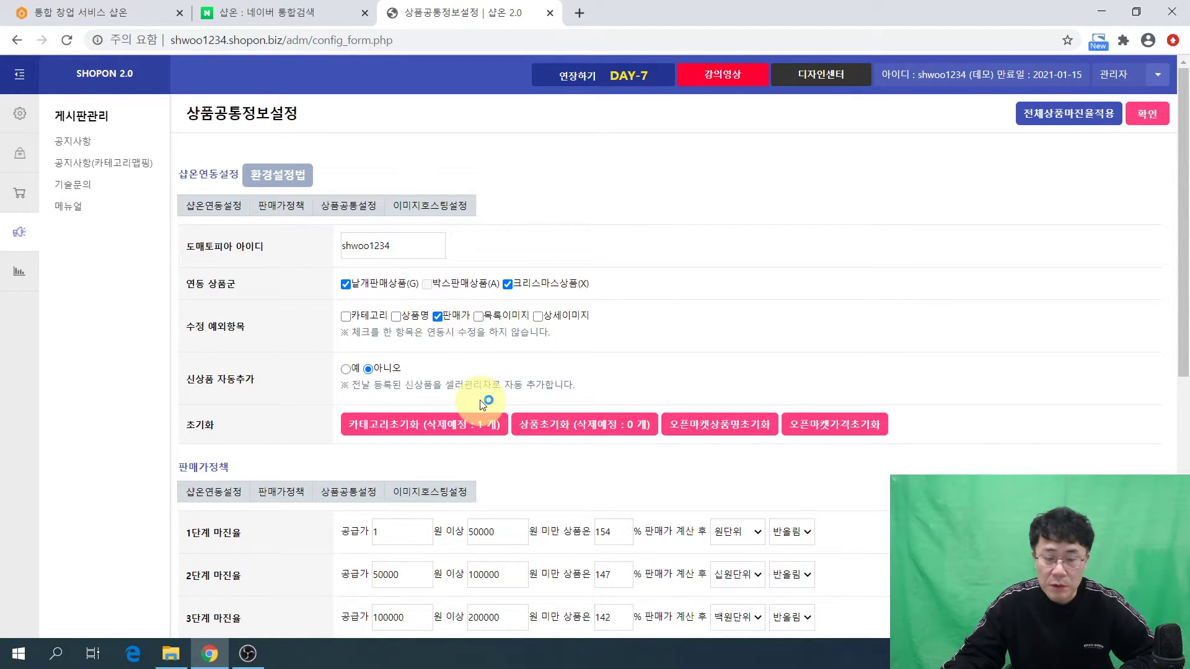
left_click(437, 317)
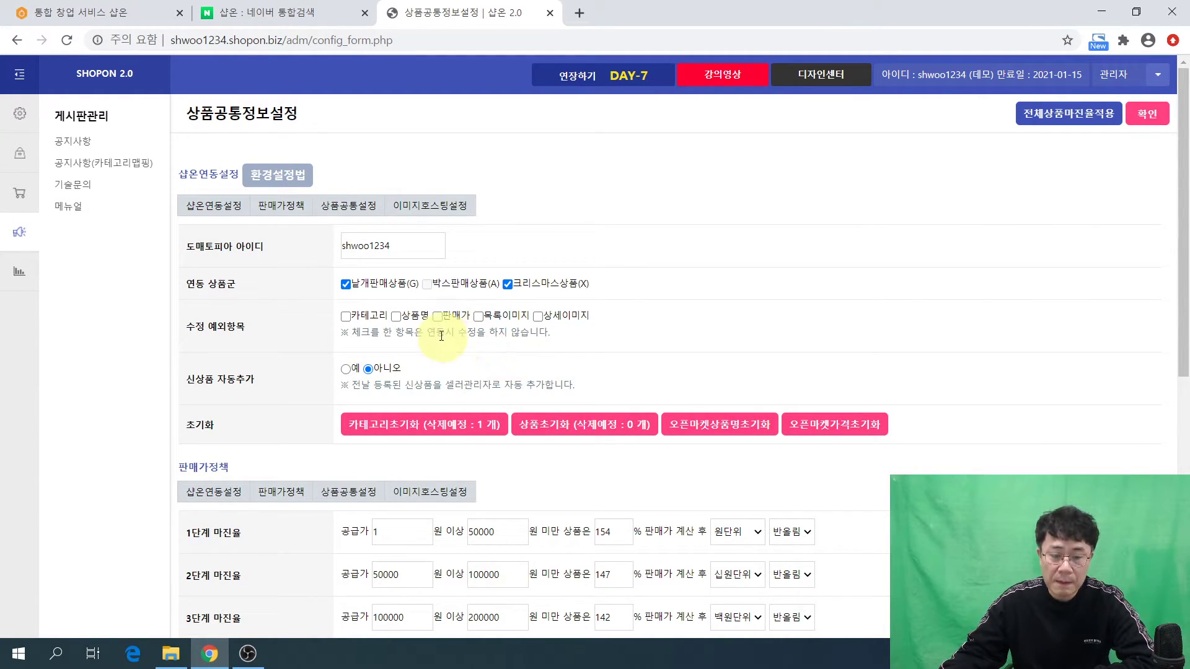
Enable 판매가, 목록이미지 and 상세이미지 as 수정 예외항목 so linking does not modify them.
left_click(439, 317)
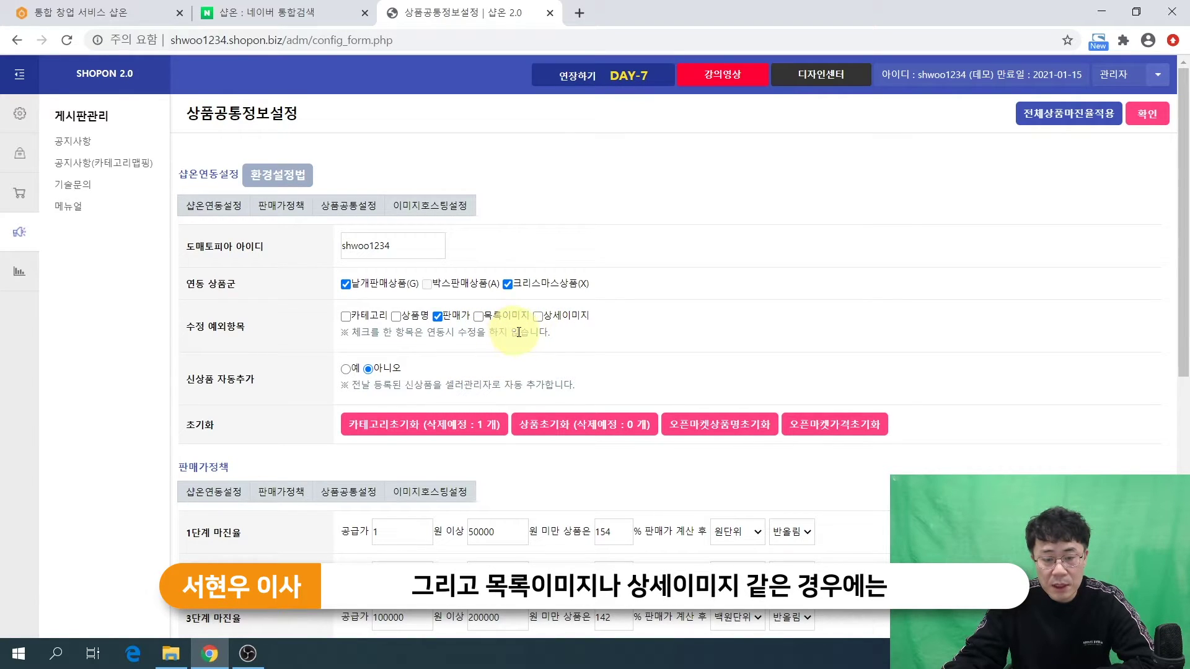
left_click(538, 316)
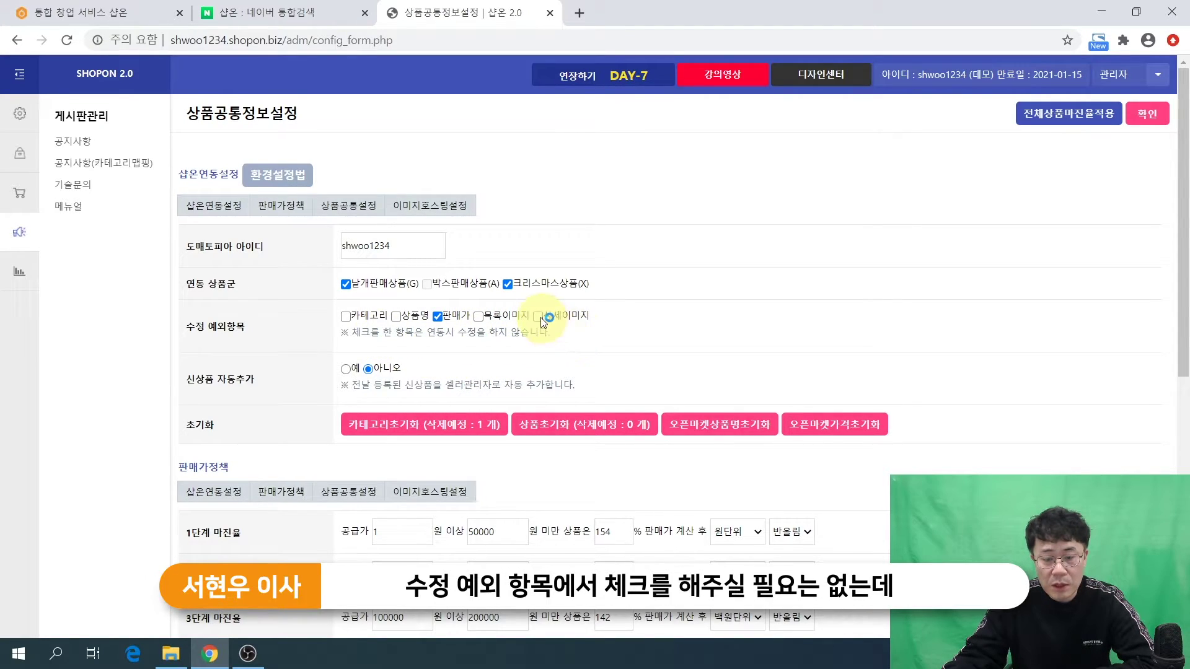
left_click(538, 316)
left_click(477, 316)
left_click(538, 316)
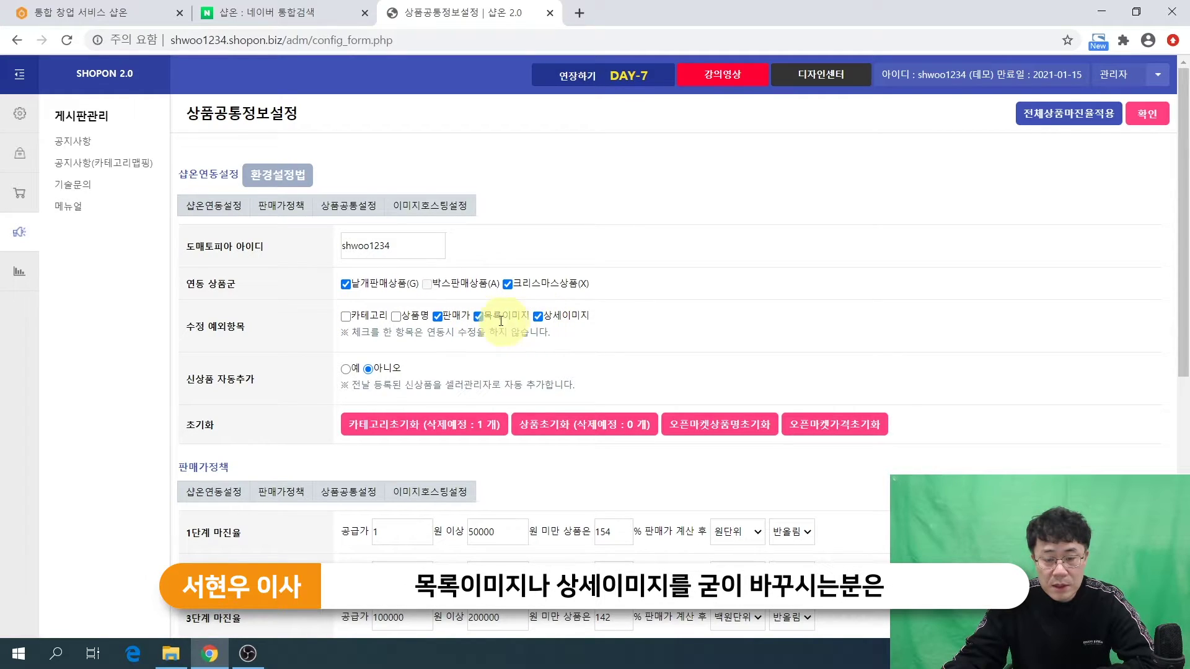
Exclude 목록이미지 and 상세이미지 from the 수정 예외항목 and enable 상품명 as an exception item.
left_click(512, 320)
left_click(538, 316)
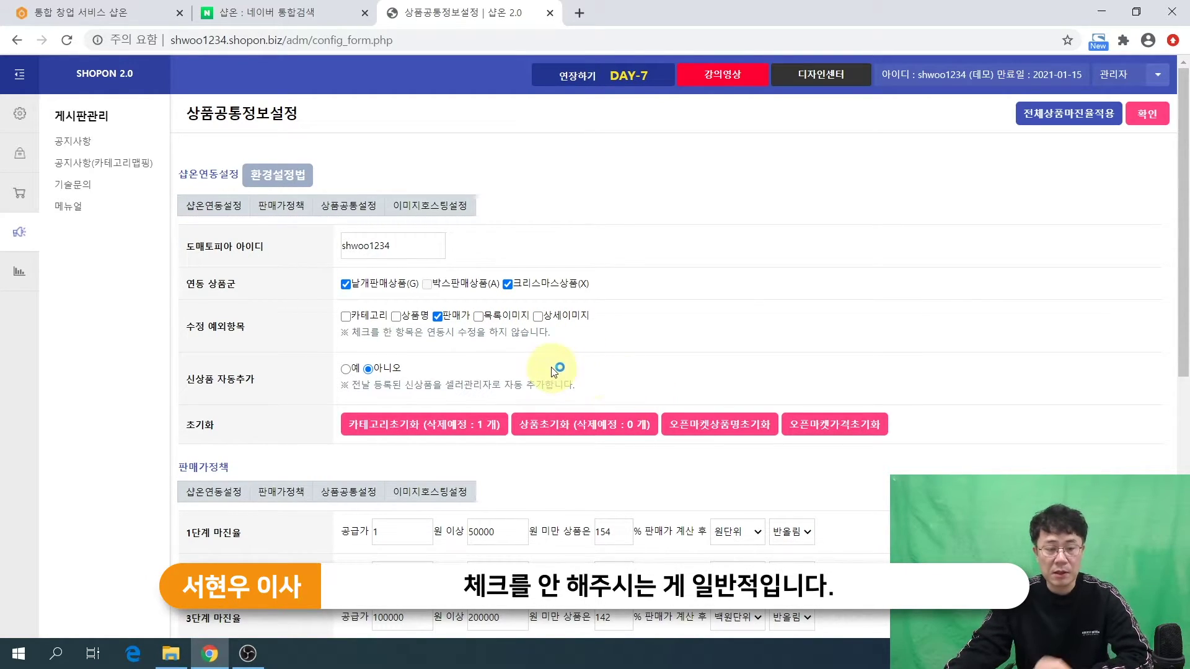
left_click(396, 317)
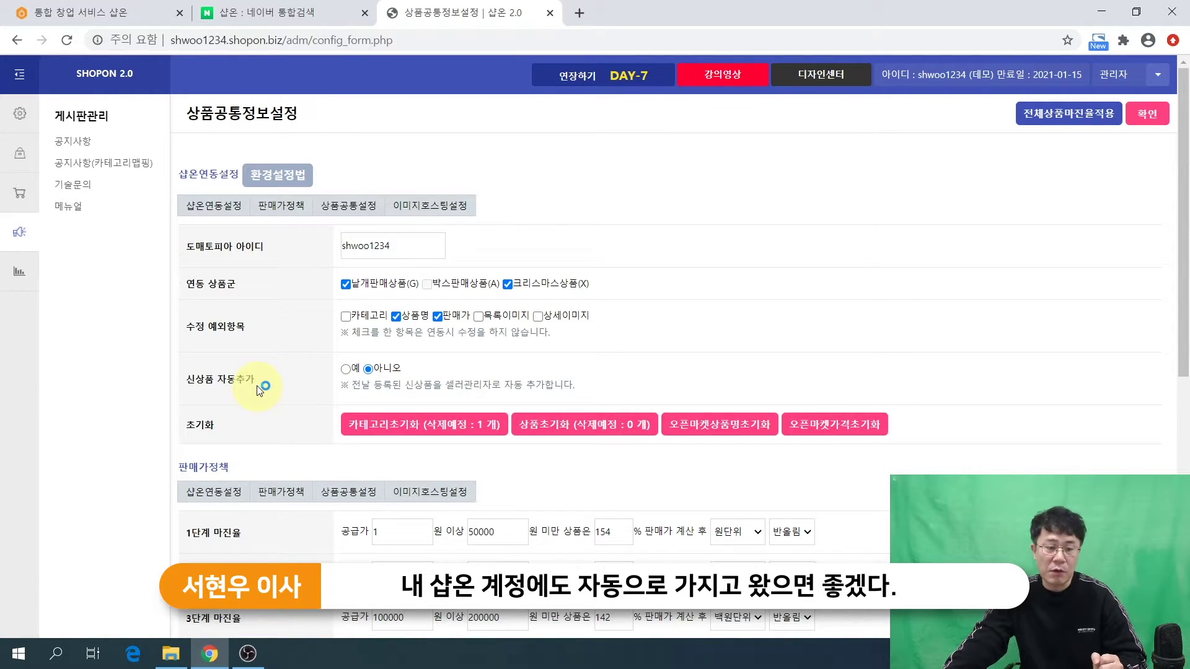
Set 신상품 자동추가 to 예 so newly registered products are added automatically.
left_click(346, 370)
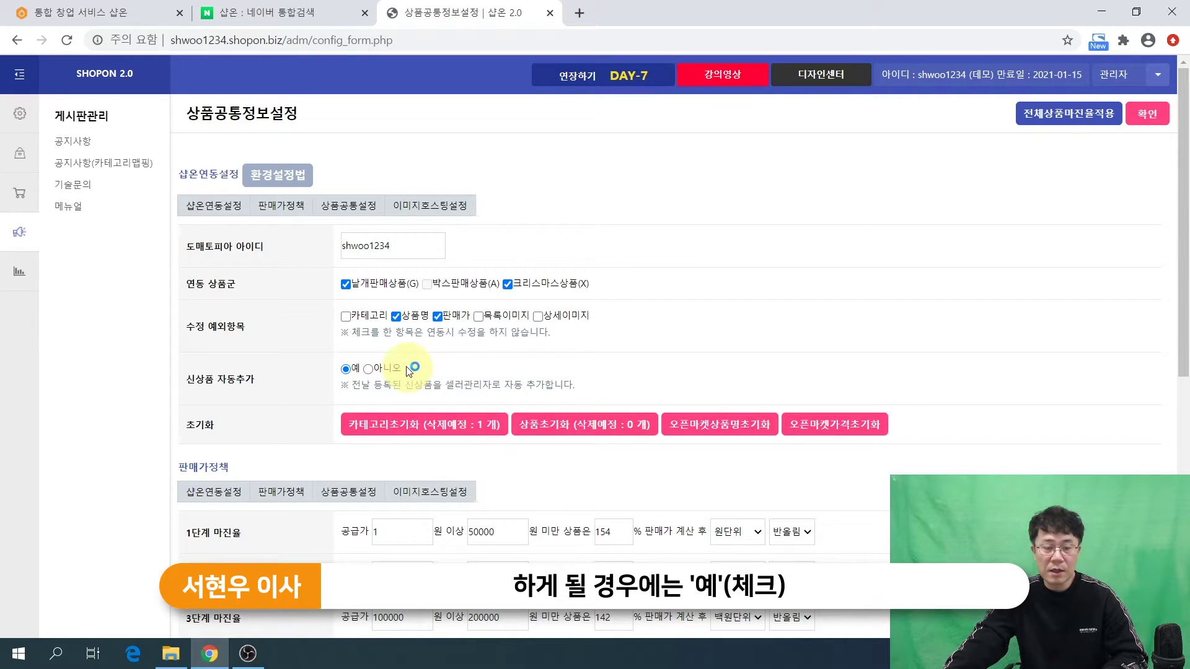
left_click(369, 370)
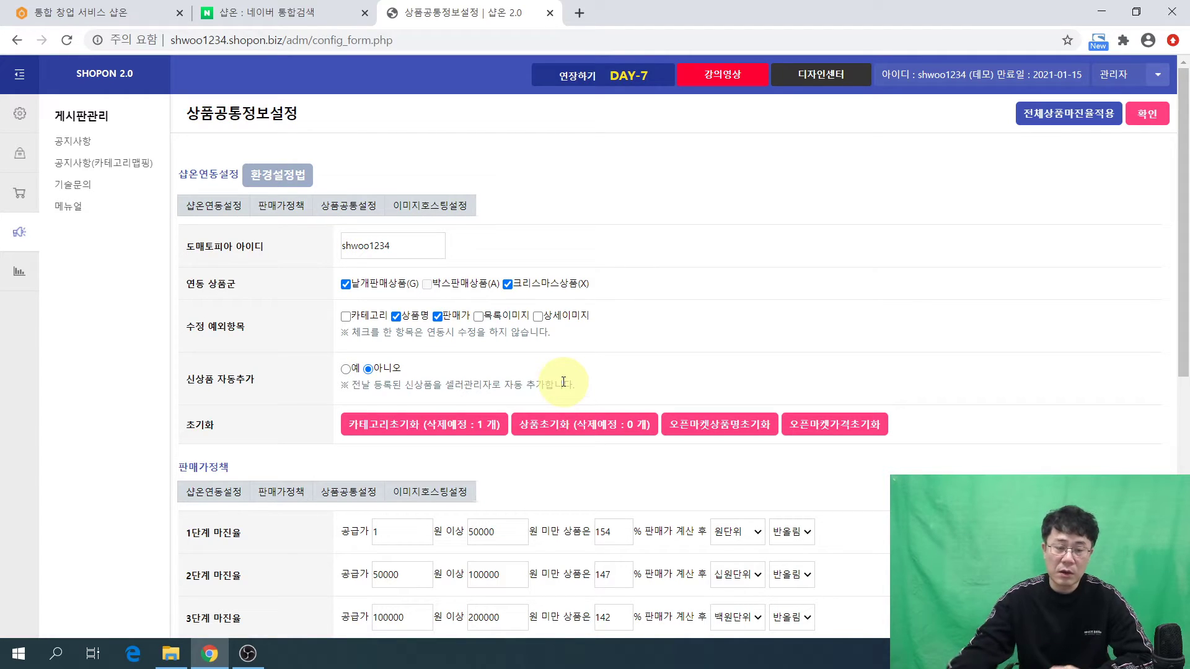
left_click(346, 369)
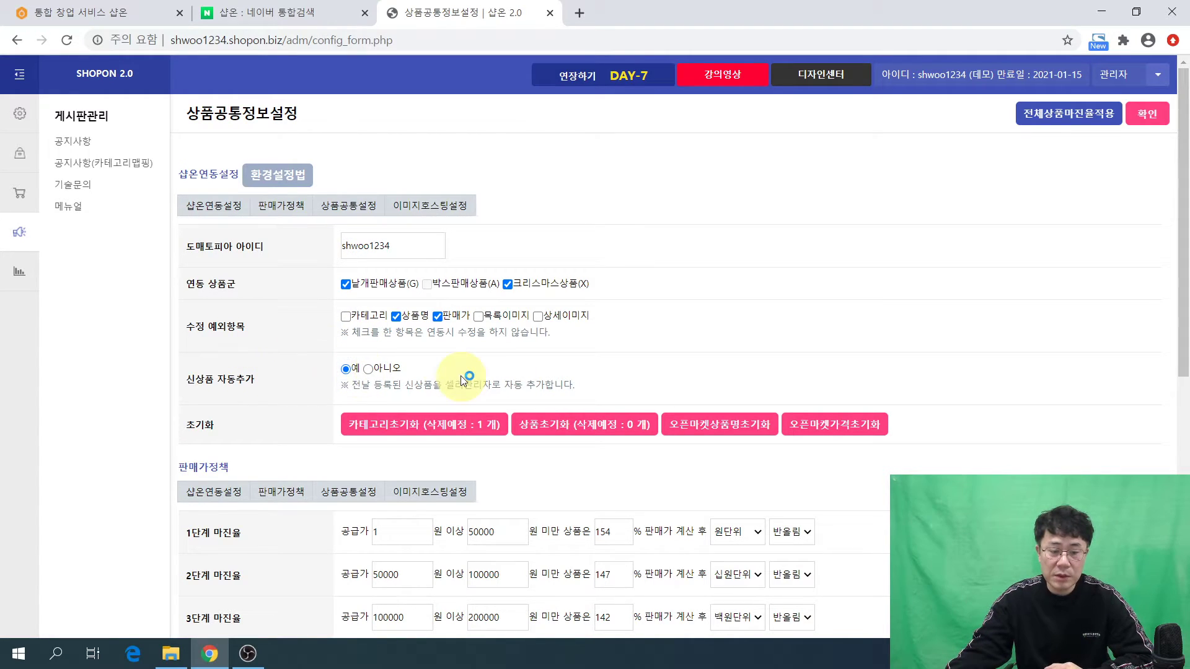
left_click(595, 372)
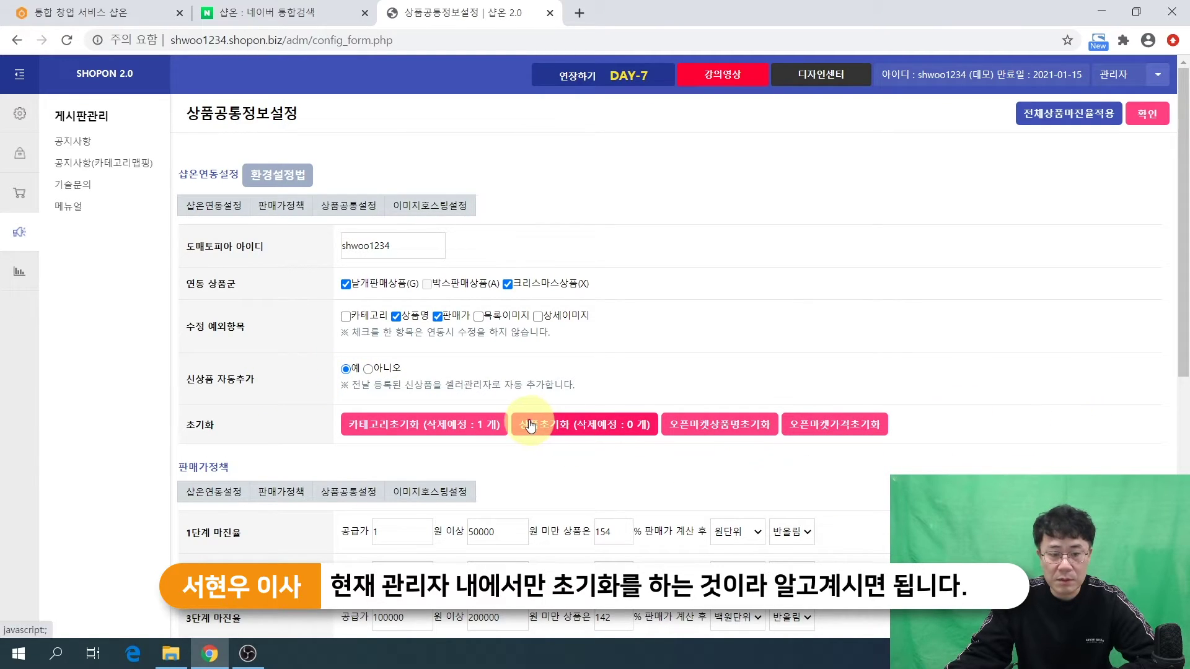
Try a lower supply-price limit of 2222000 won for 2단계 마진율 in the 판매가정책 section.
scroll(529, 427, "down", 4)
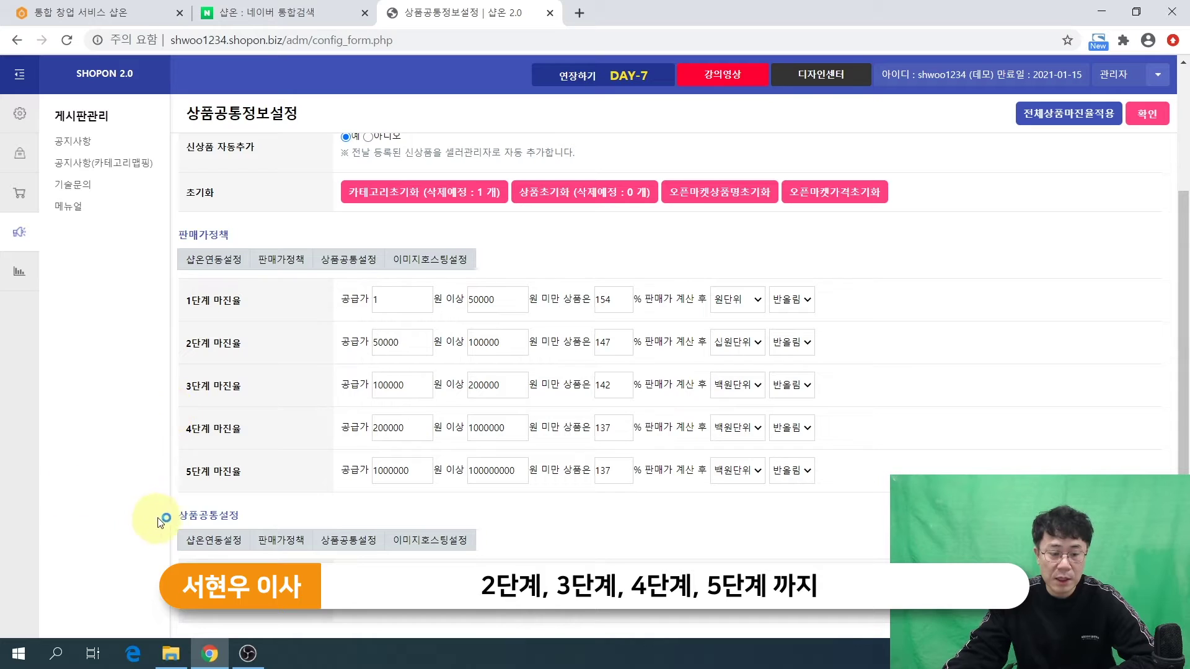
left_click(400, 300)
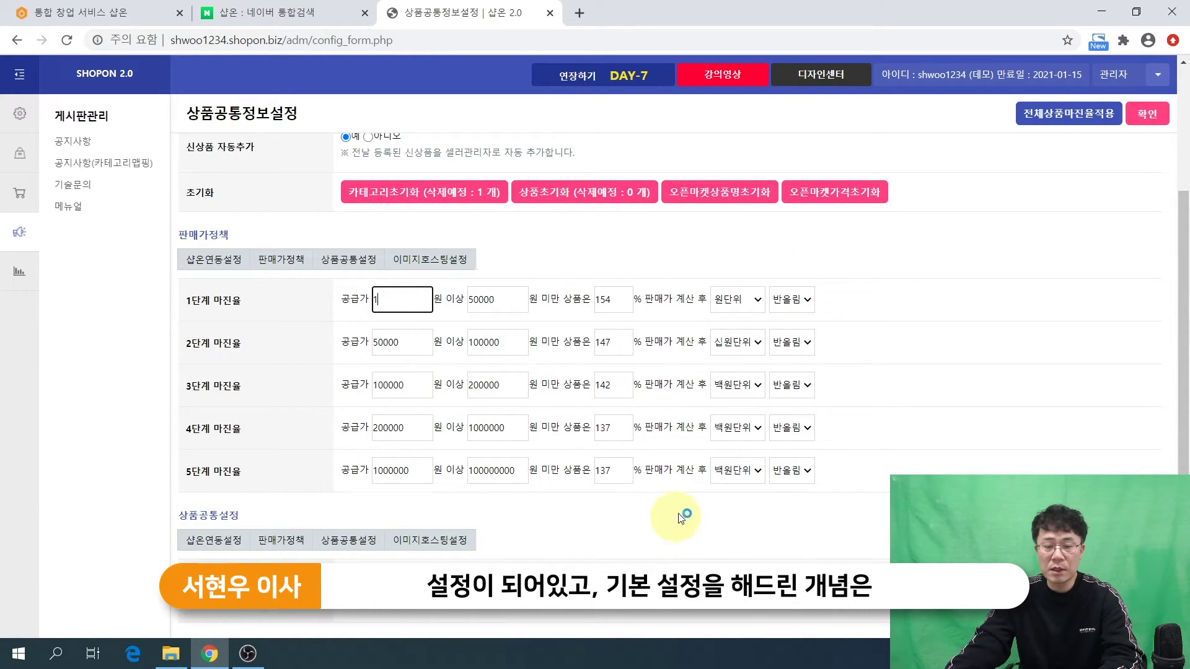
left_click(891, 473)
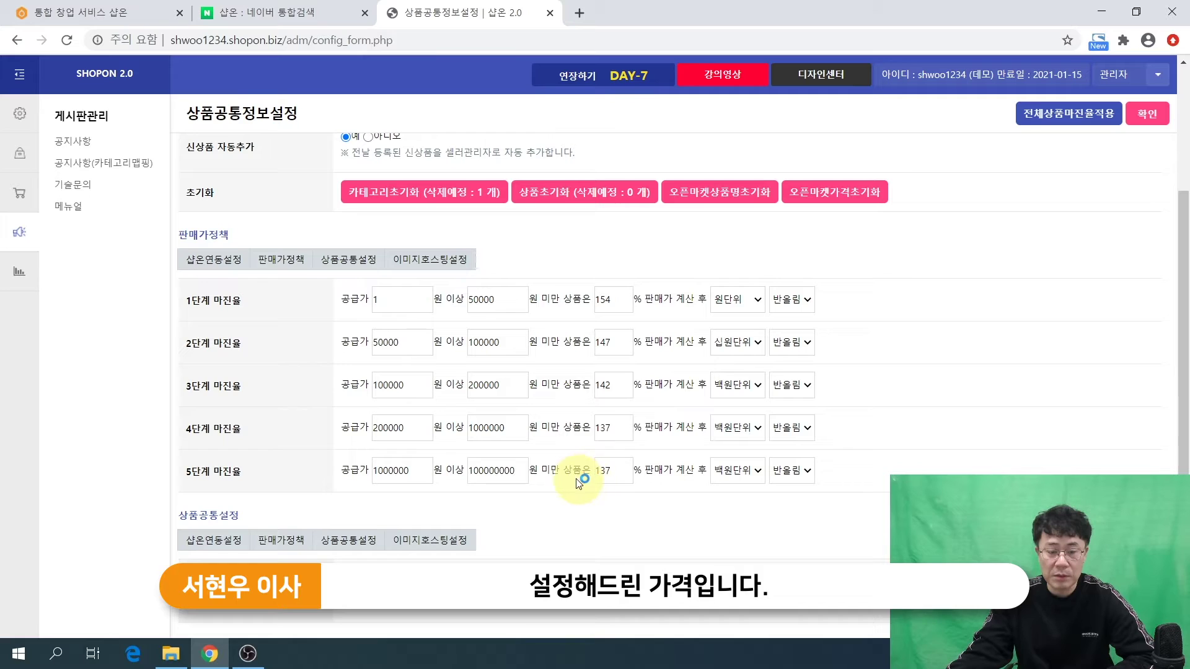
left_click(390, 343)
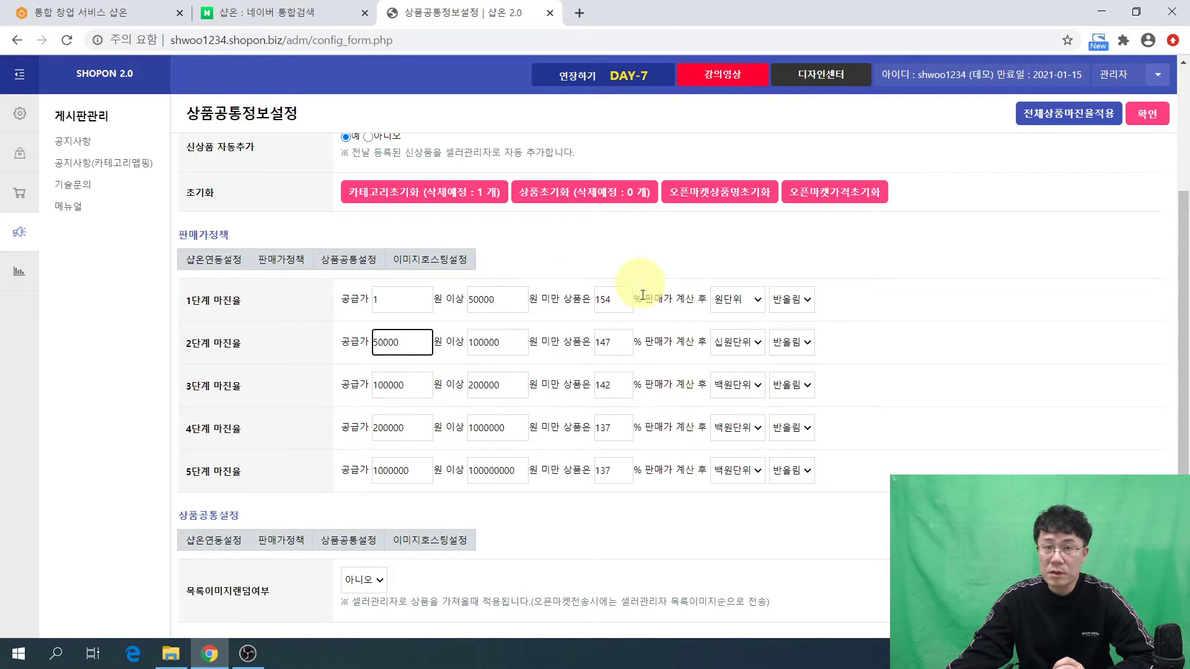
left_click_drag(403, 348, 334, 343)
type("222")
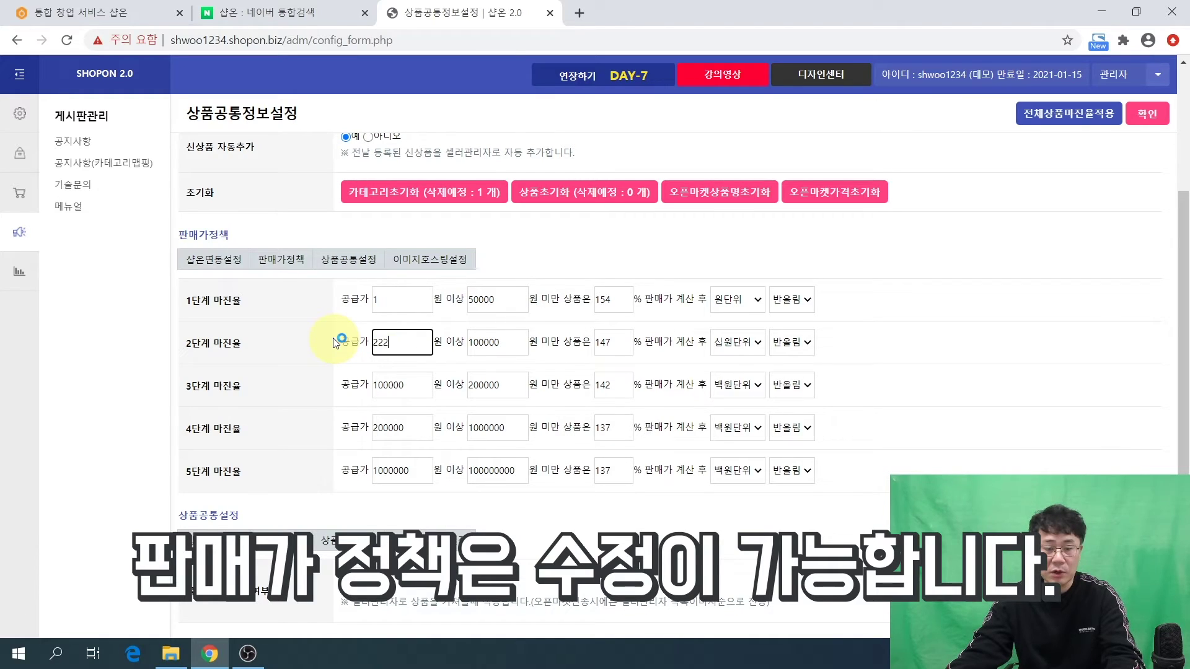
type("2000")
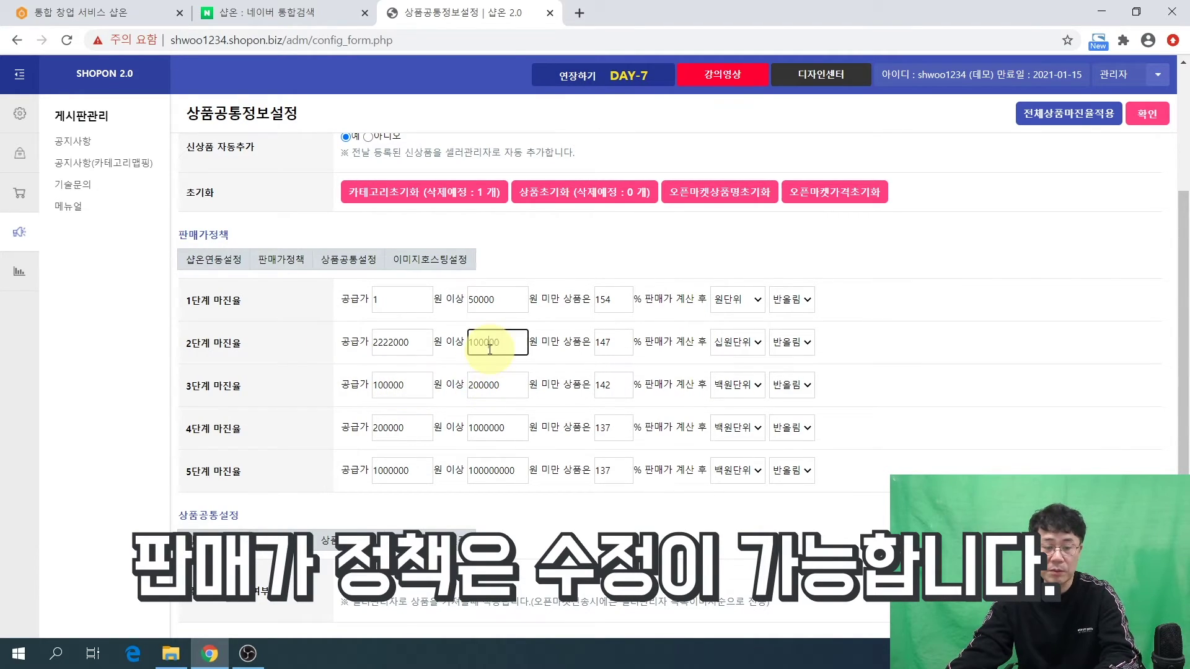
Restore the lower supply-price limit of 2단계 마진율 to 50000 won.
left_click_drag(429, 343, 204, 341)
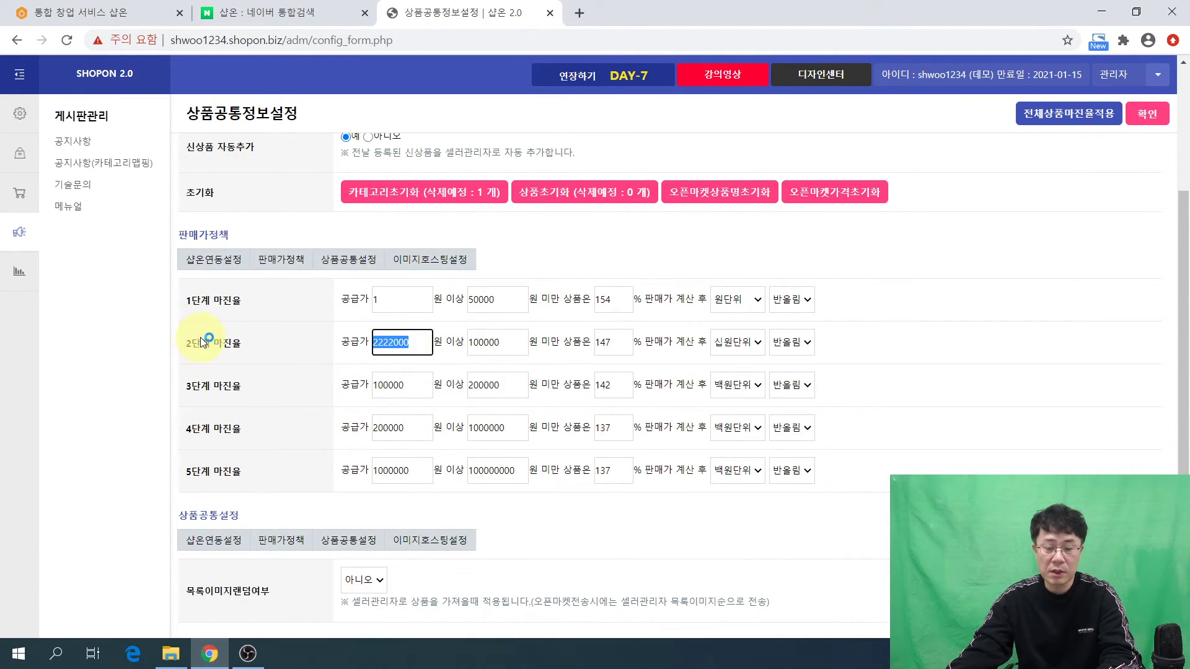
type("50000")
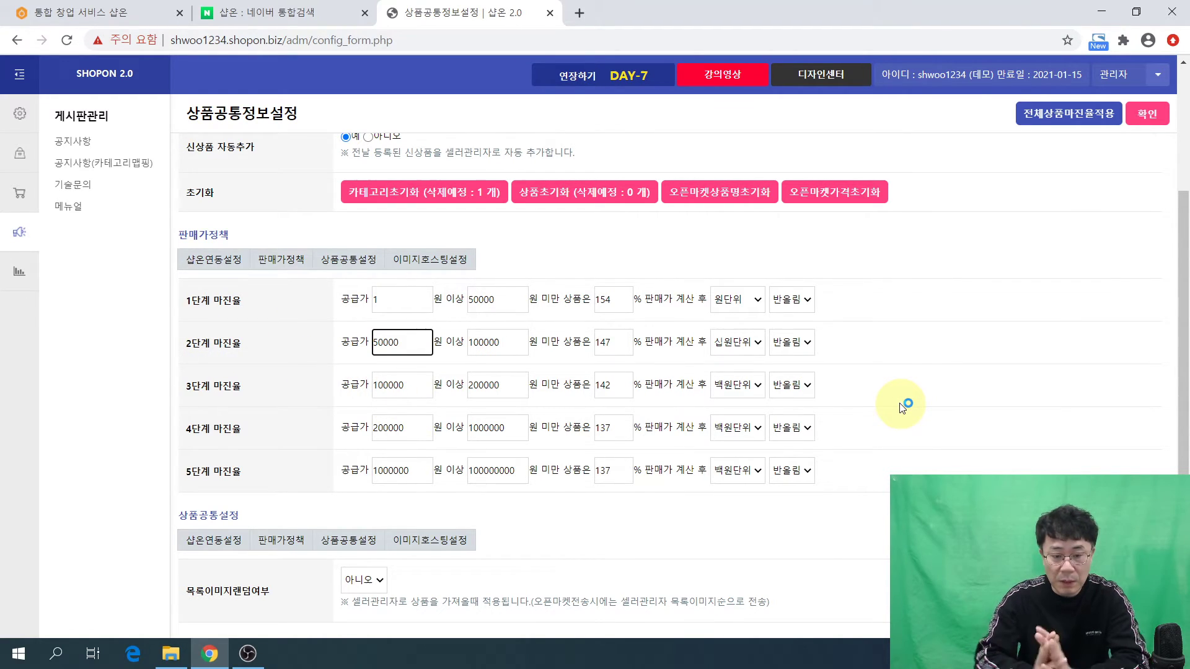
left_click(902, 407)
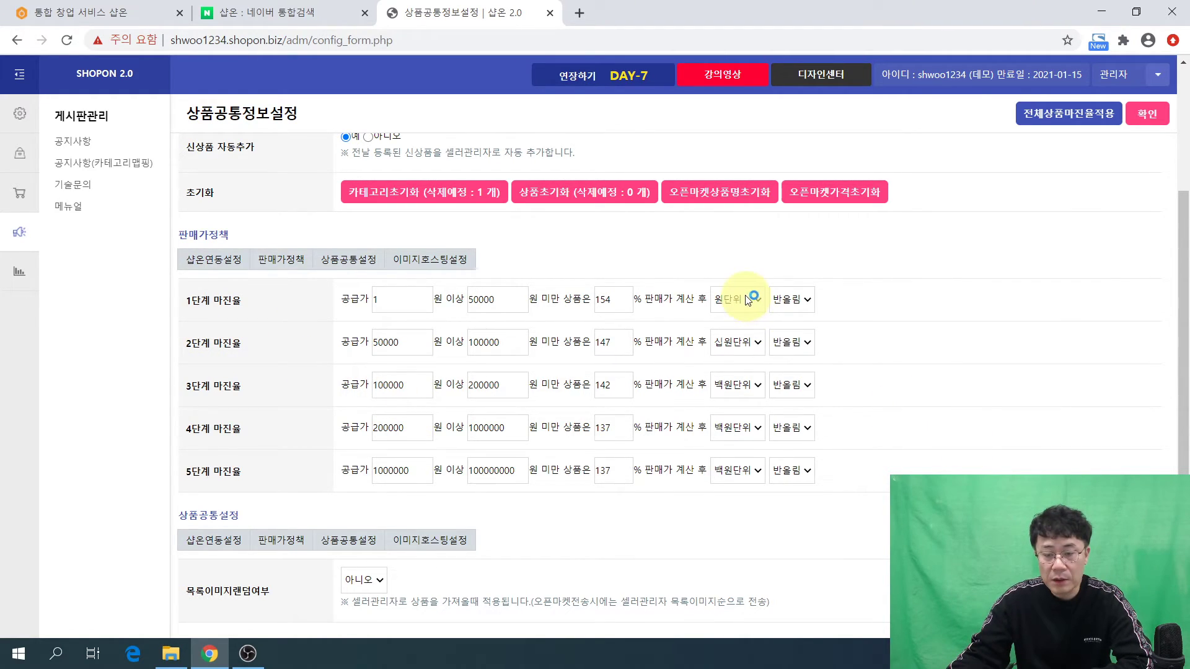
left_click(767, 388)
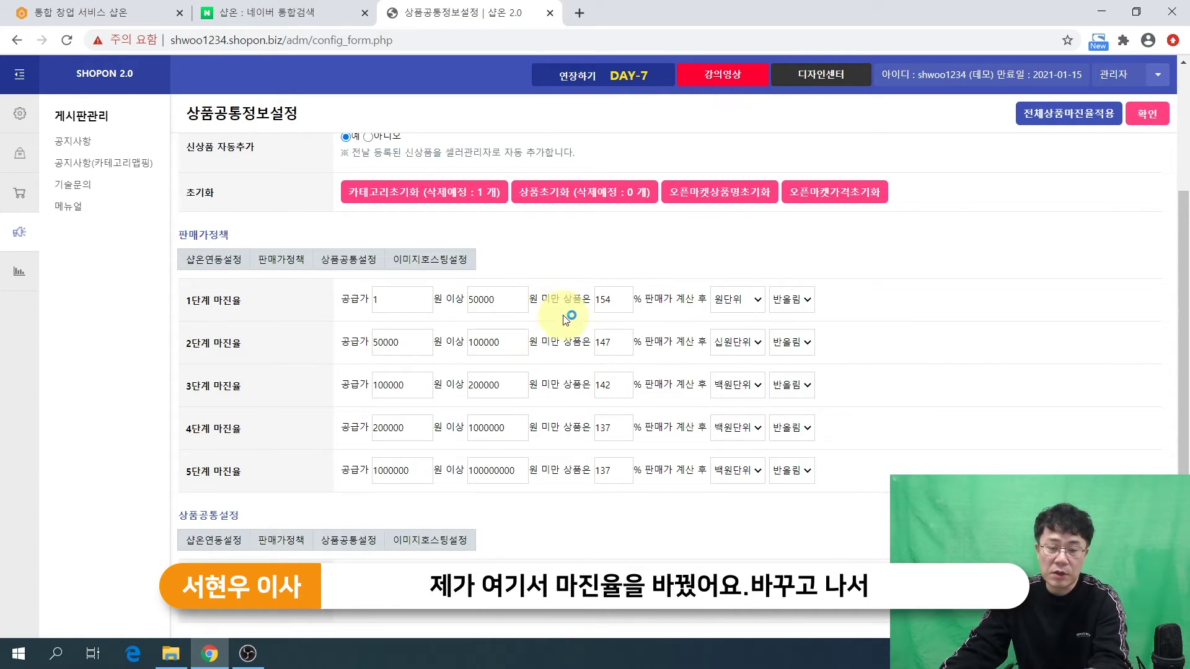
Set 목록이미지랜덤여부 to 예 in the 상품공통설정 section.
scroll(558, 465, "down", 4)
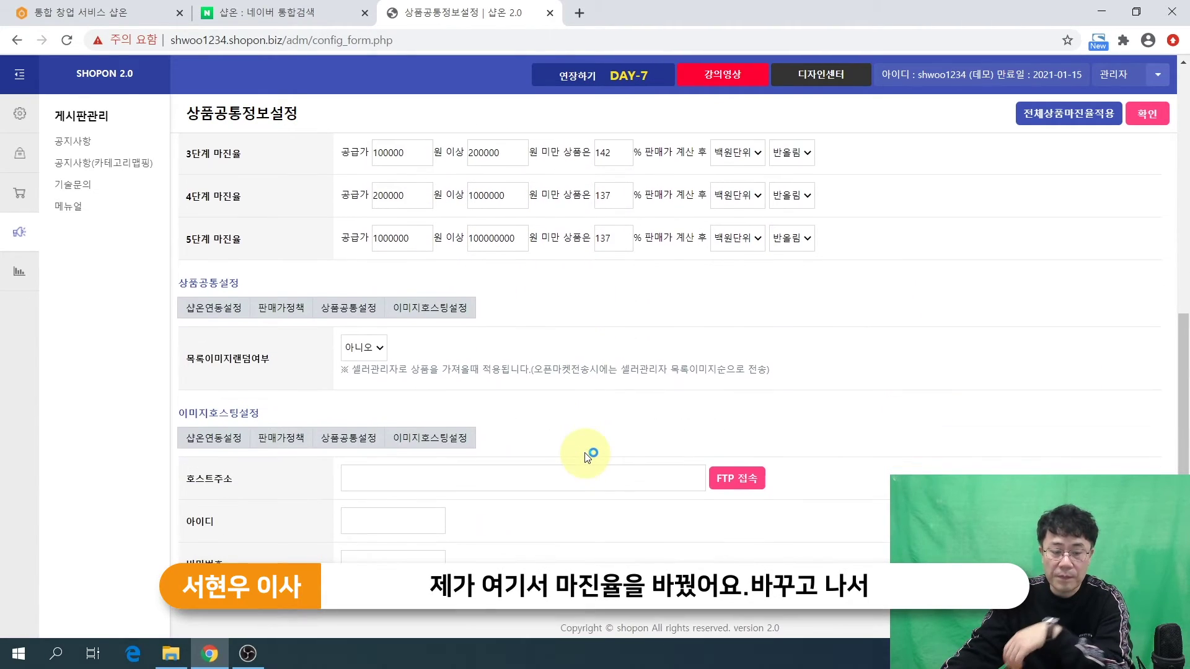
scroll(590, 455, "up", 3)
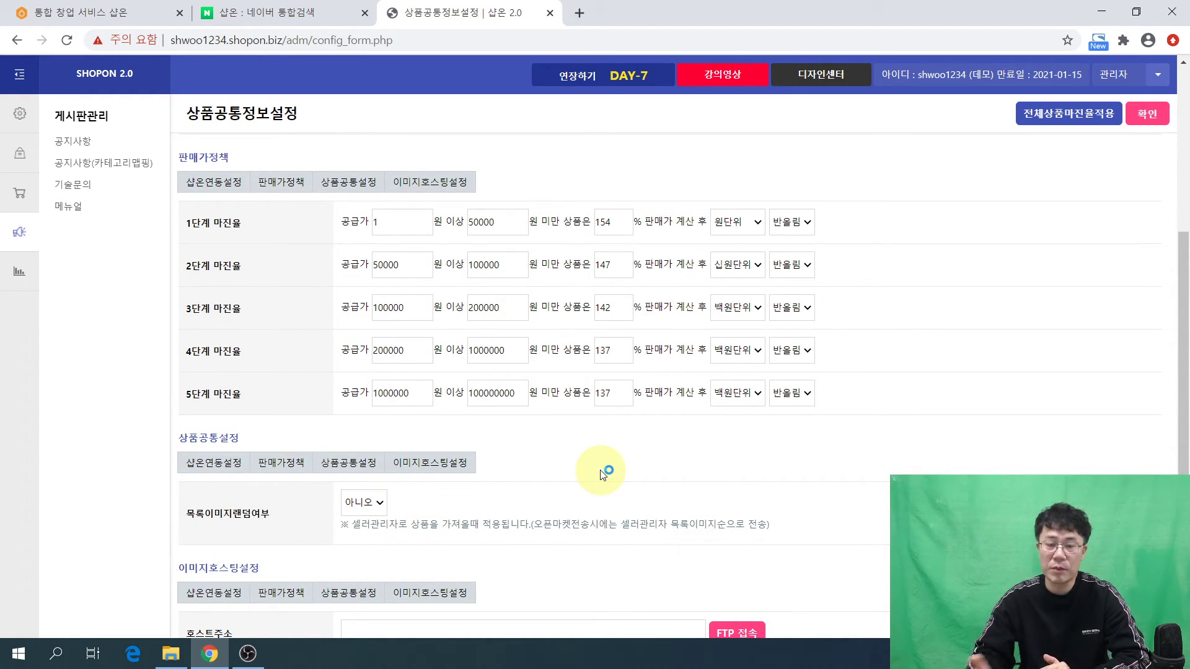
scroll(462, 407, "down", 3)
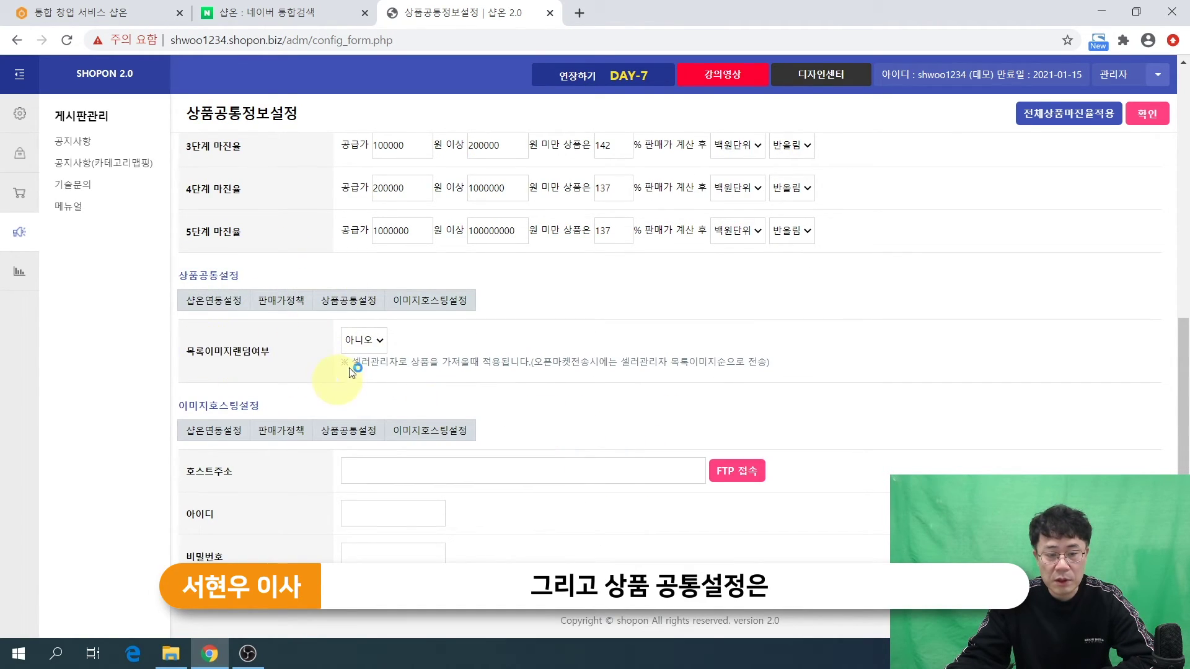
left_click(363, 340)
left_click(372, 341)
left_click(422, 346)
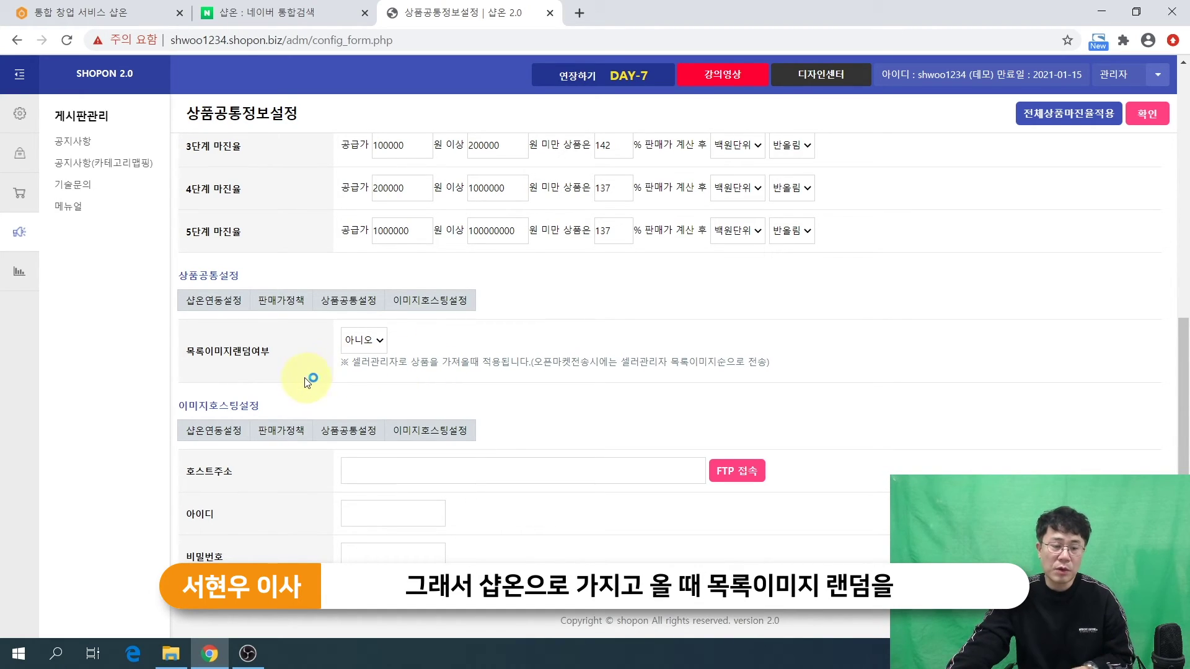
left_click(378, 340)
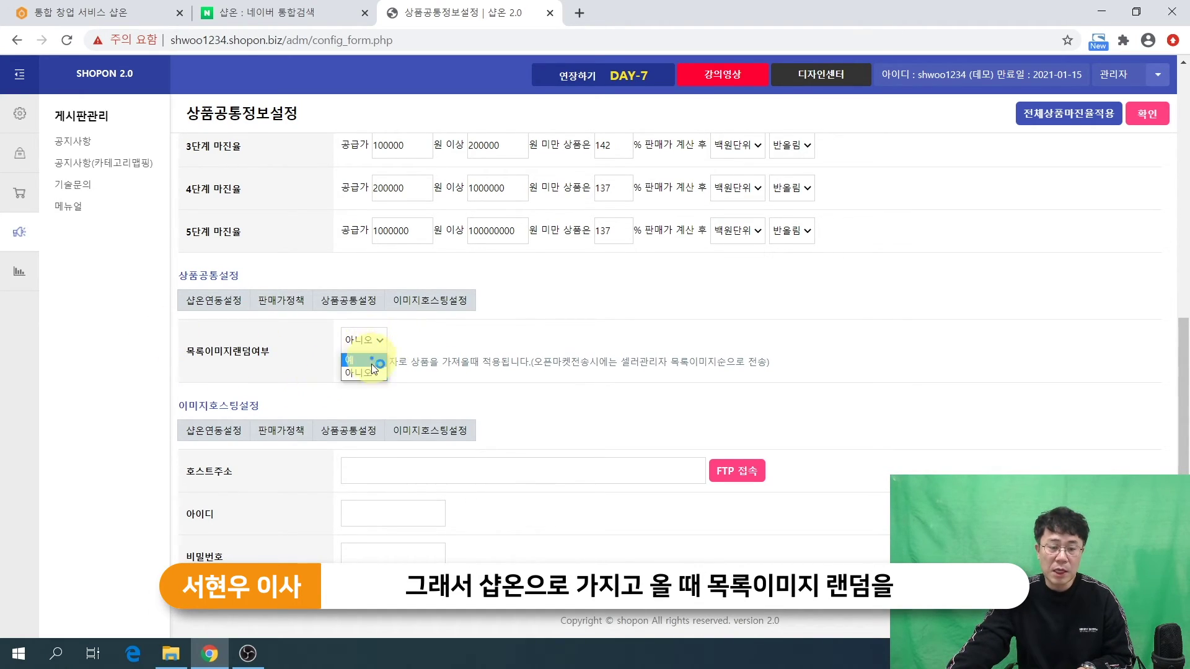
left_click(360, 360)
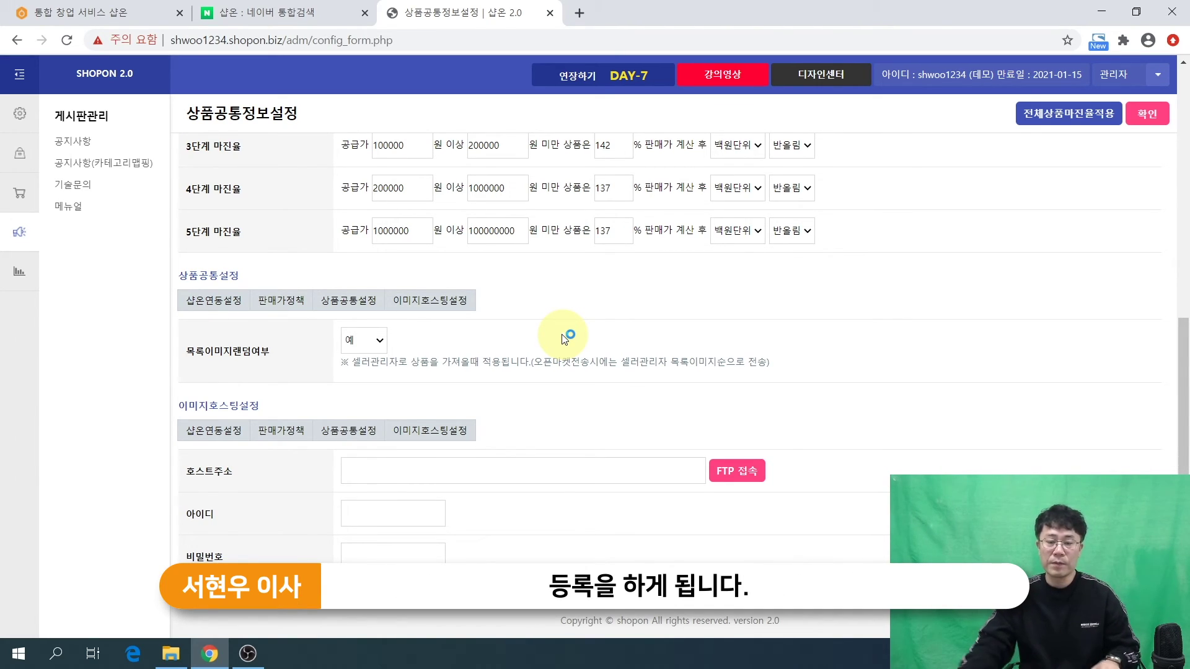
Switch 목록이미지랜덤여부 to 아니오 and back to 예.
left_click(378, 345)
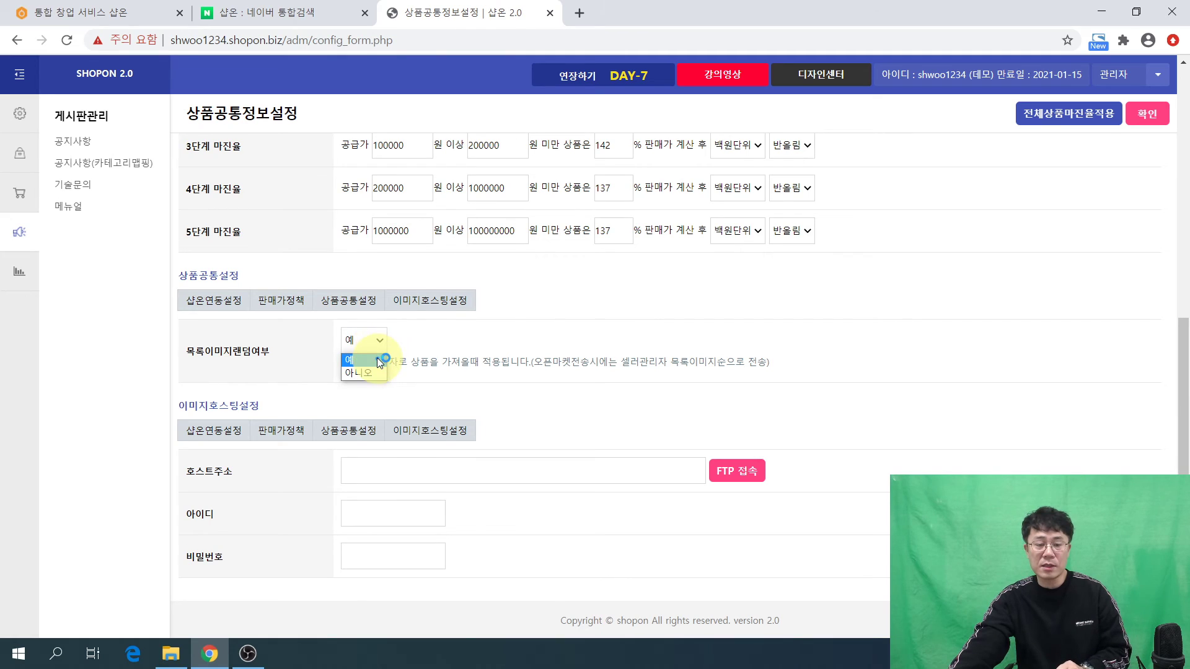
left_click(367, 374)
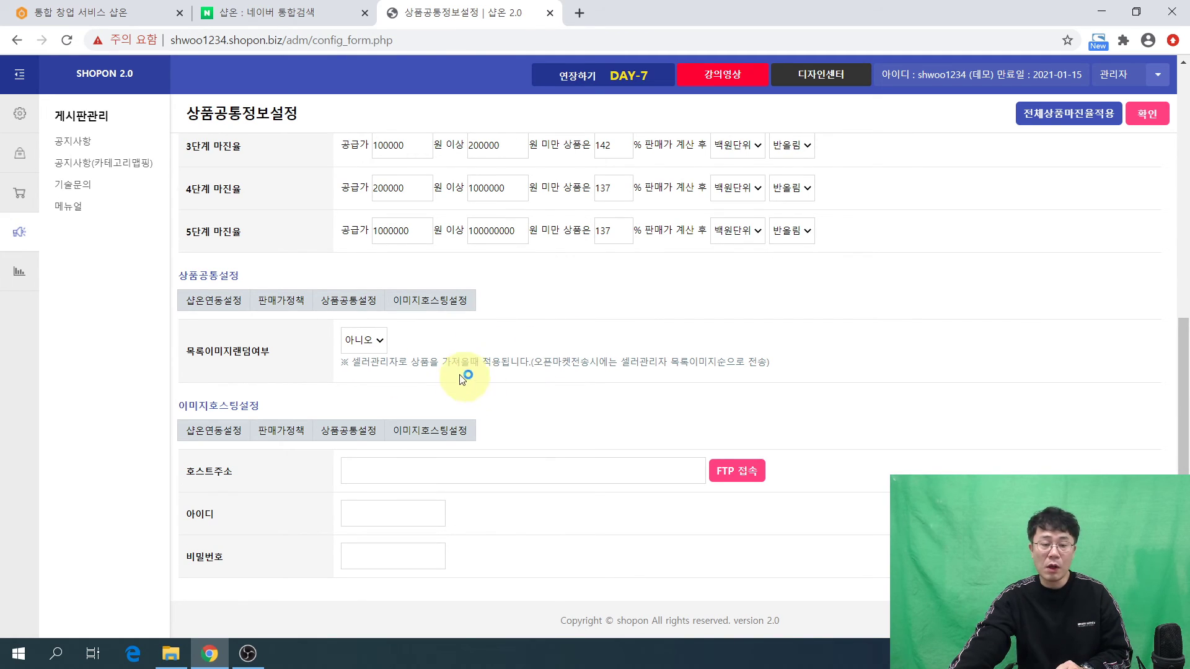
left_click(378, 343)
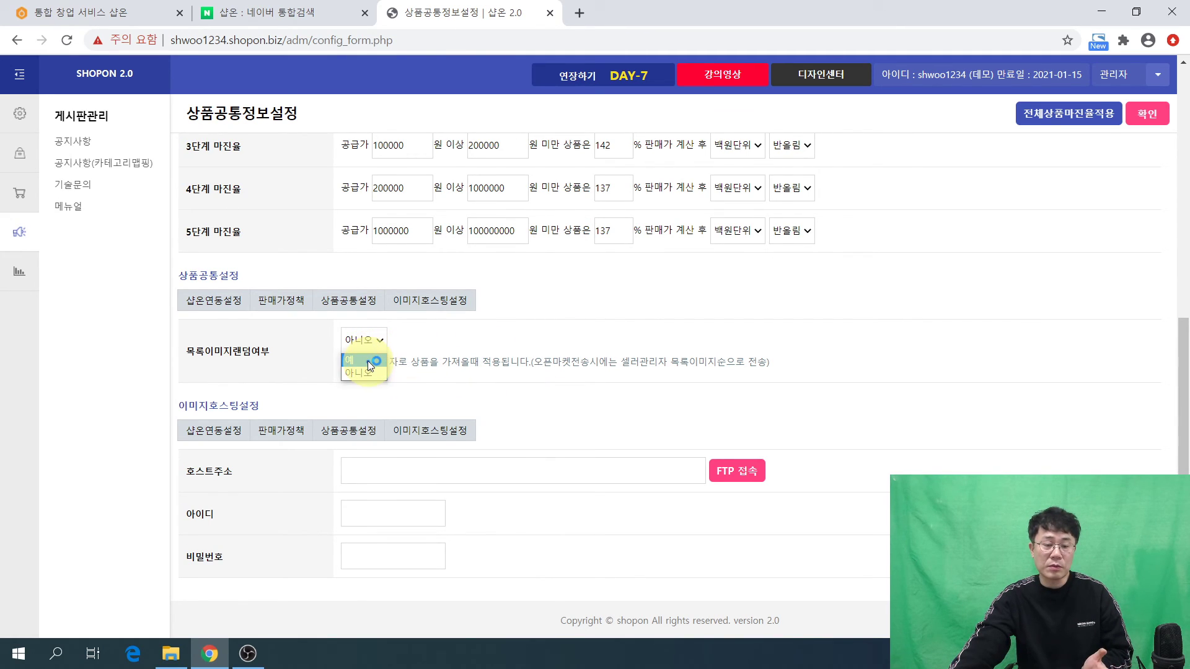
left_click(367, 362)
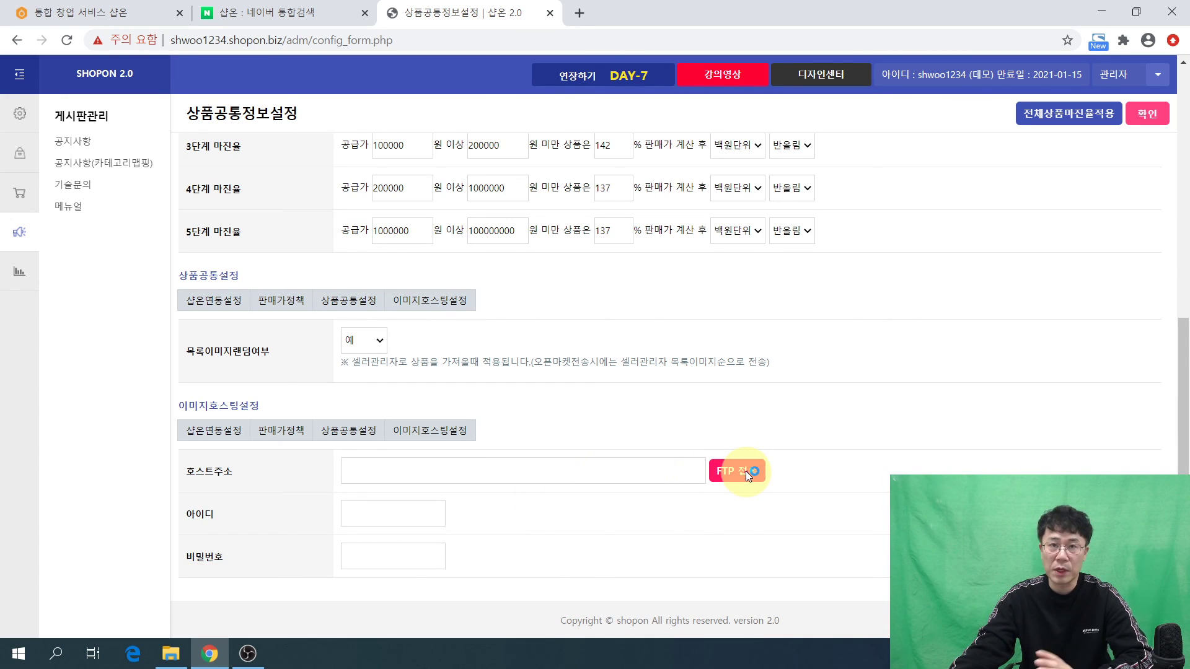
scroll(590, 533, "up", 8)
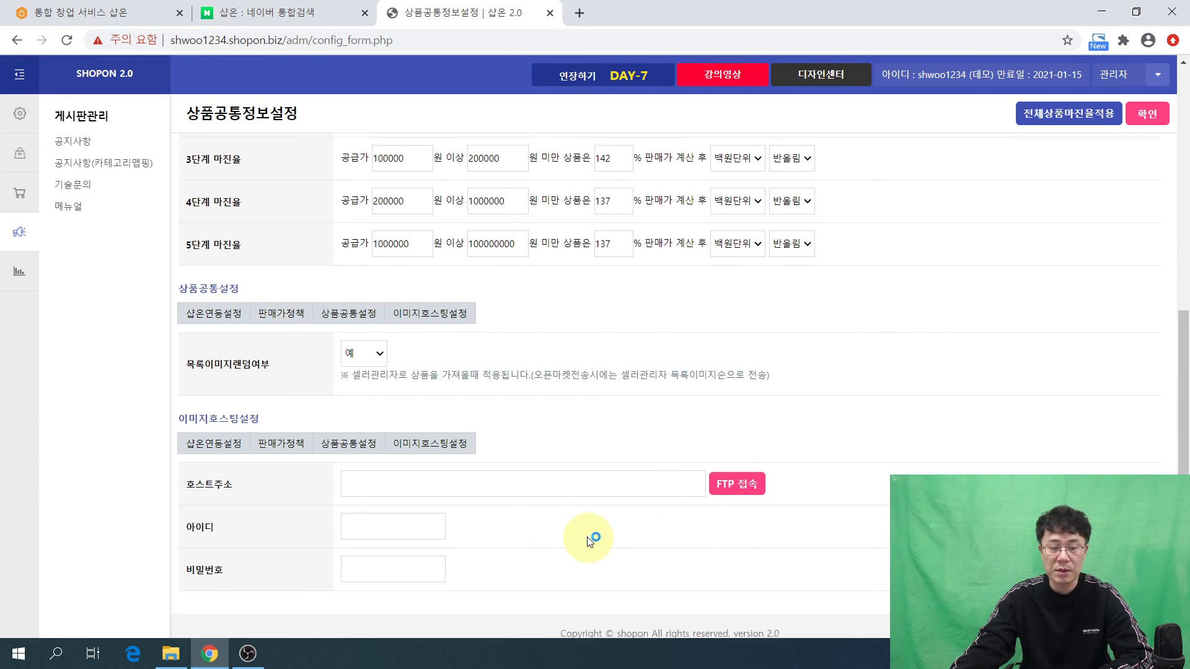